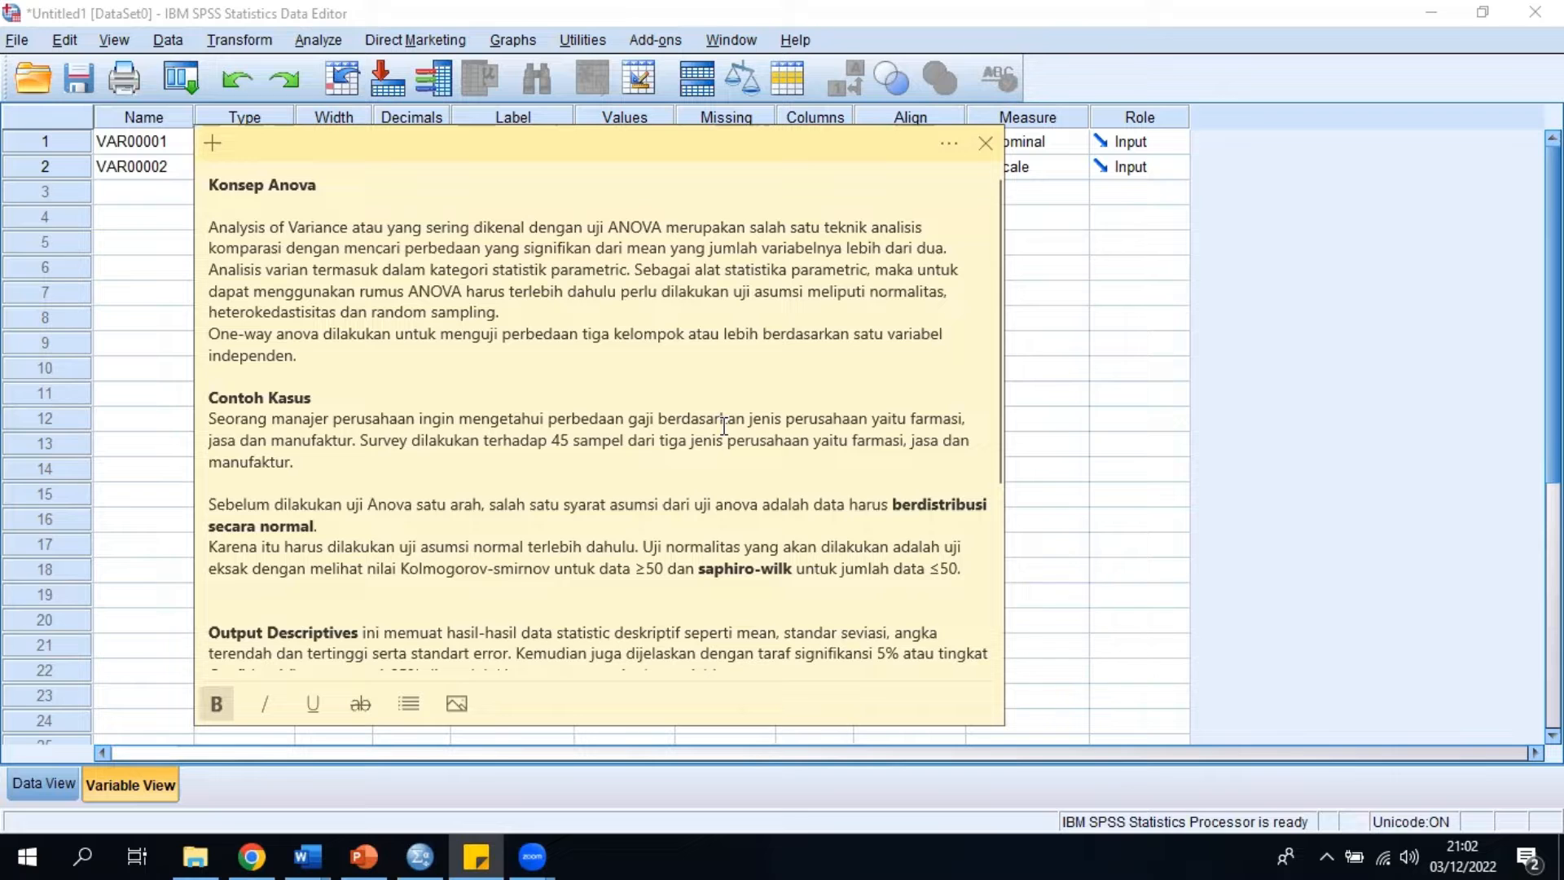
Read the one-way ANOVA concept and case notes, and look through the cases in the data sheet
scroll(989, 434, "down", 3)
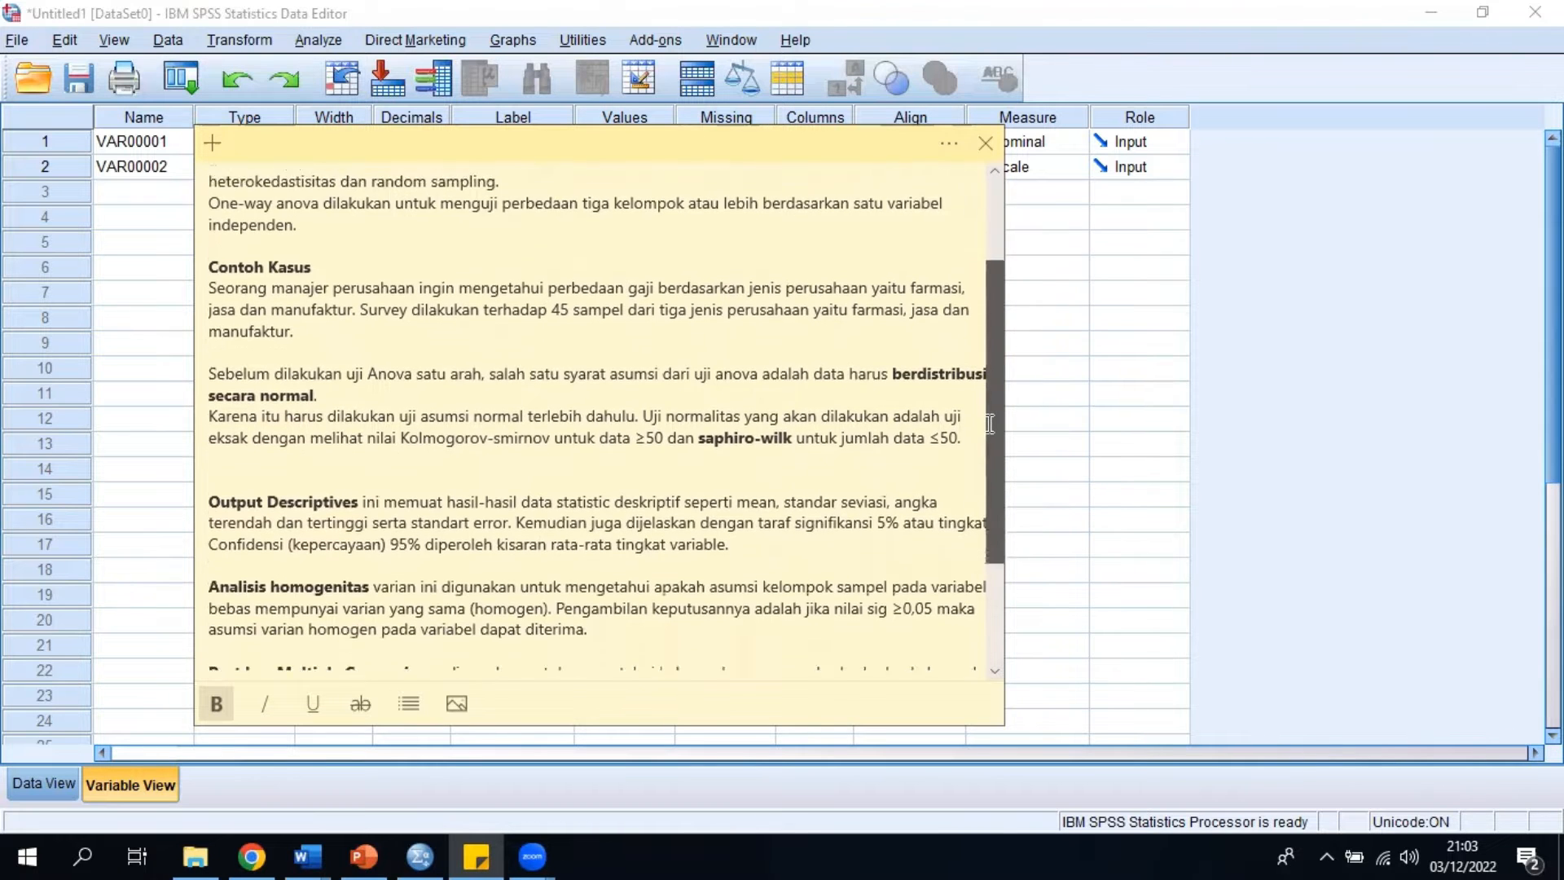
scroll(989, 436, "down", 1)
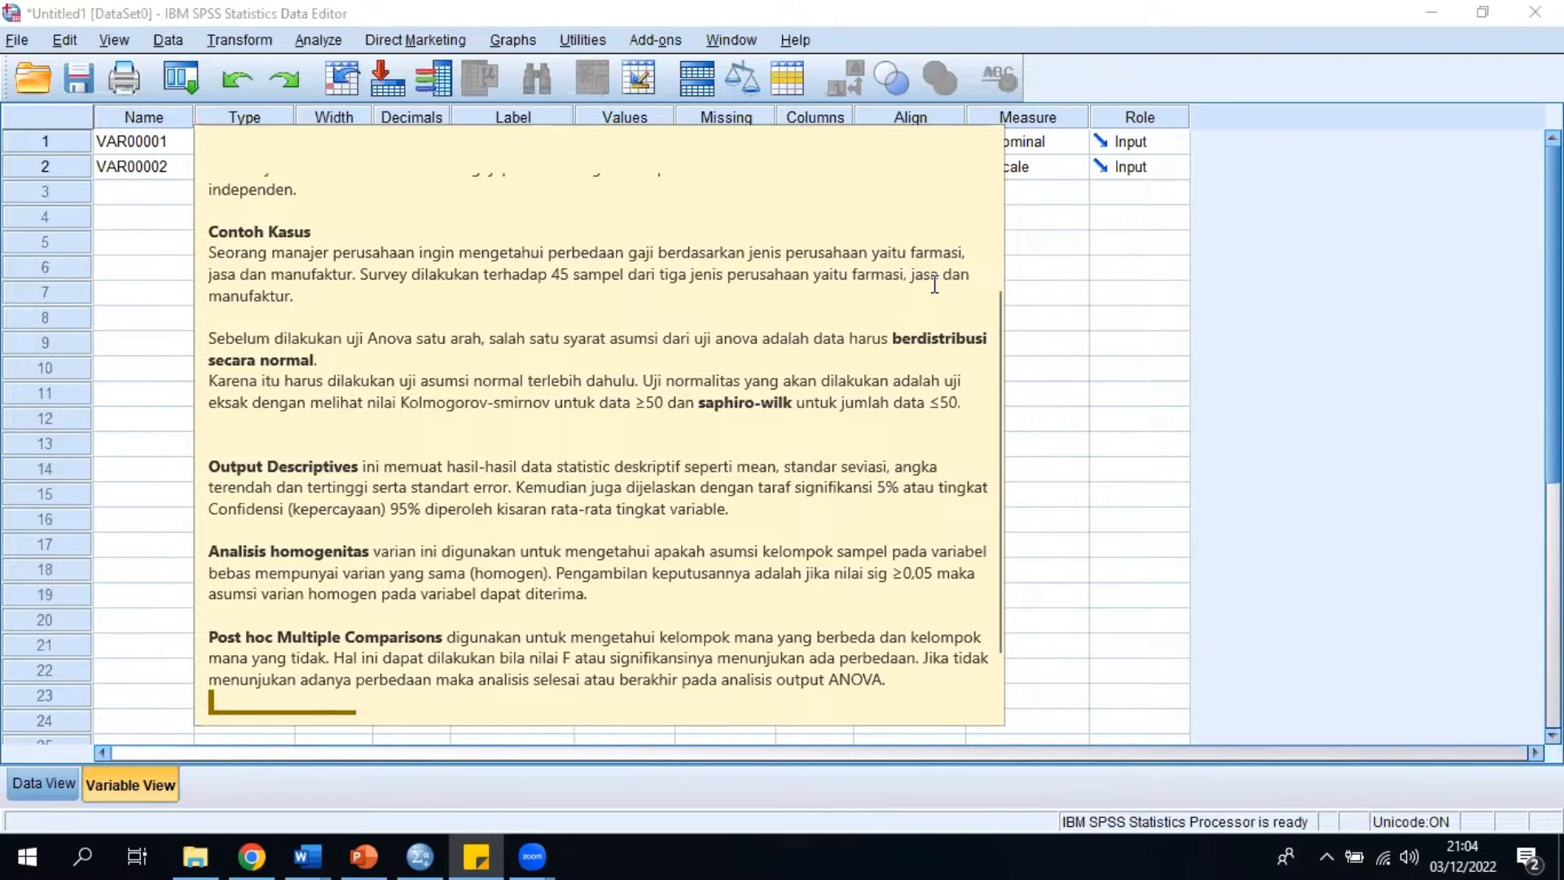
left_click(1033, 292)
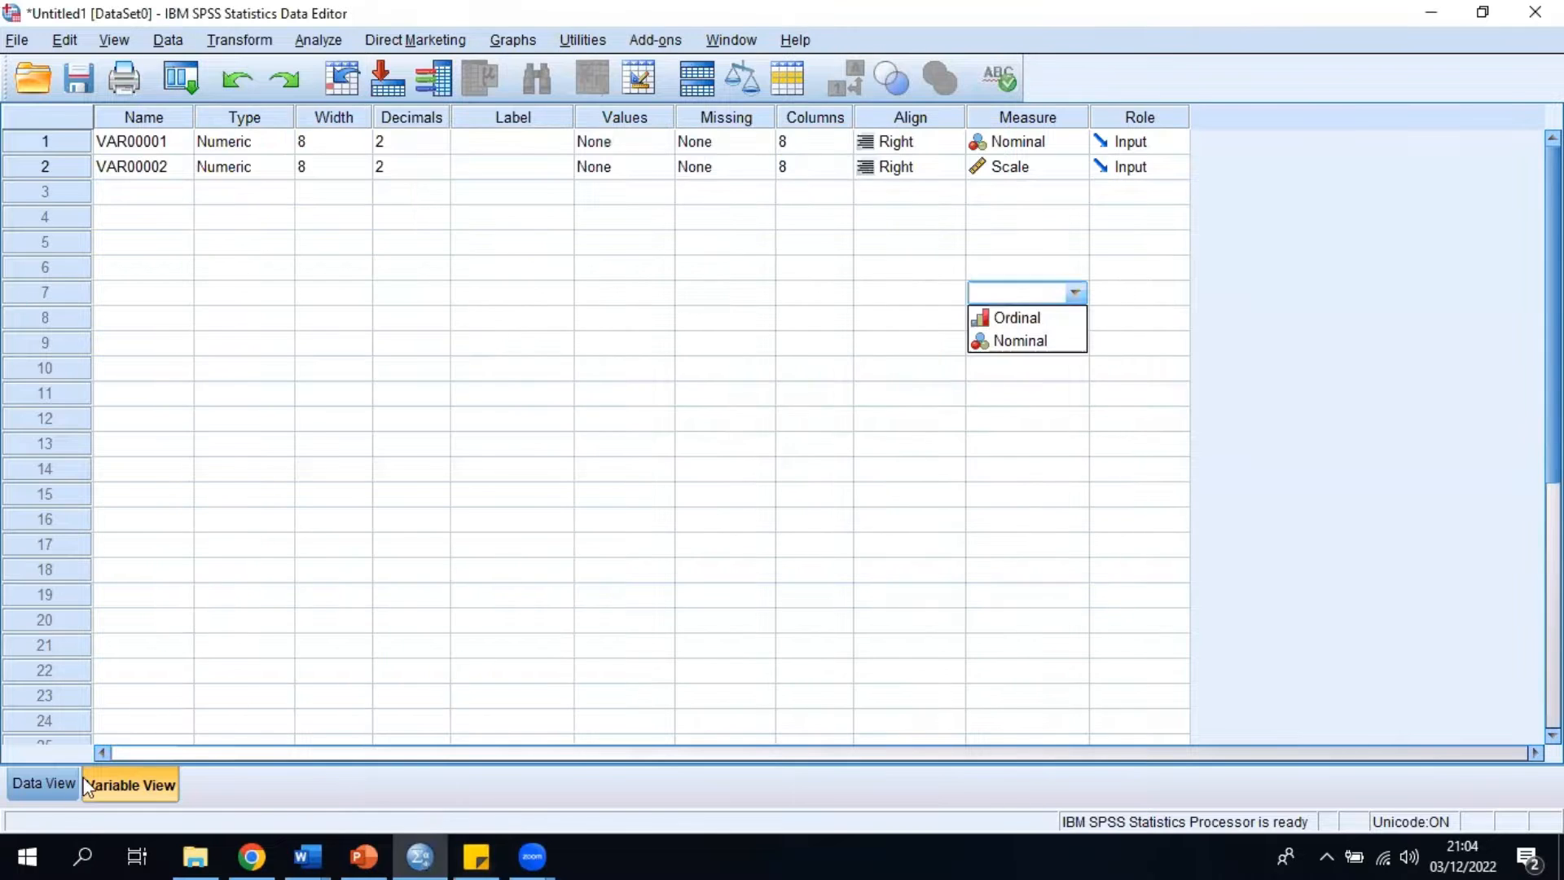
left_click(44, 785)
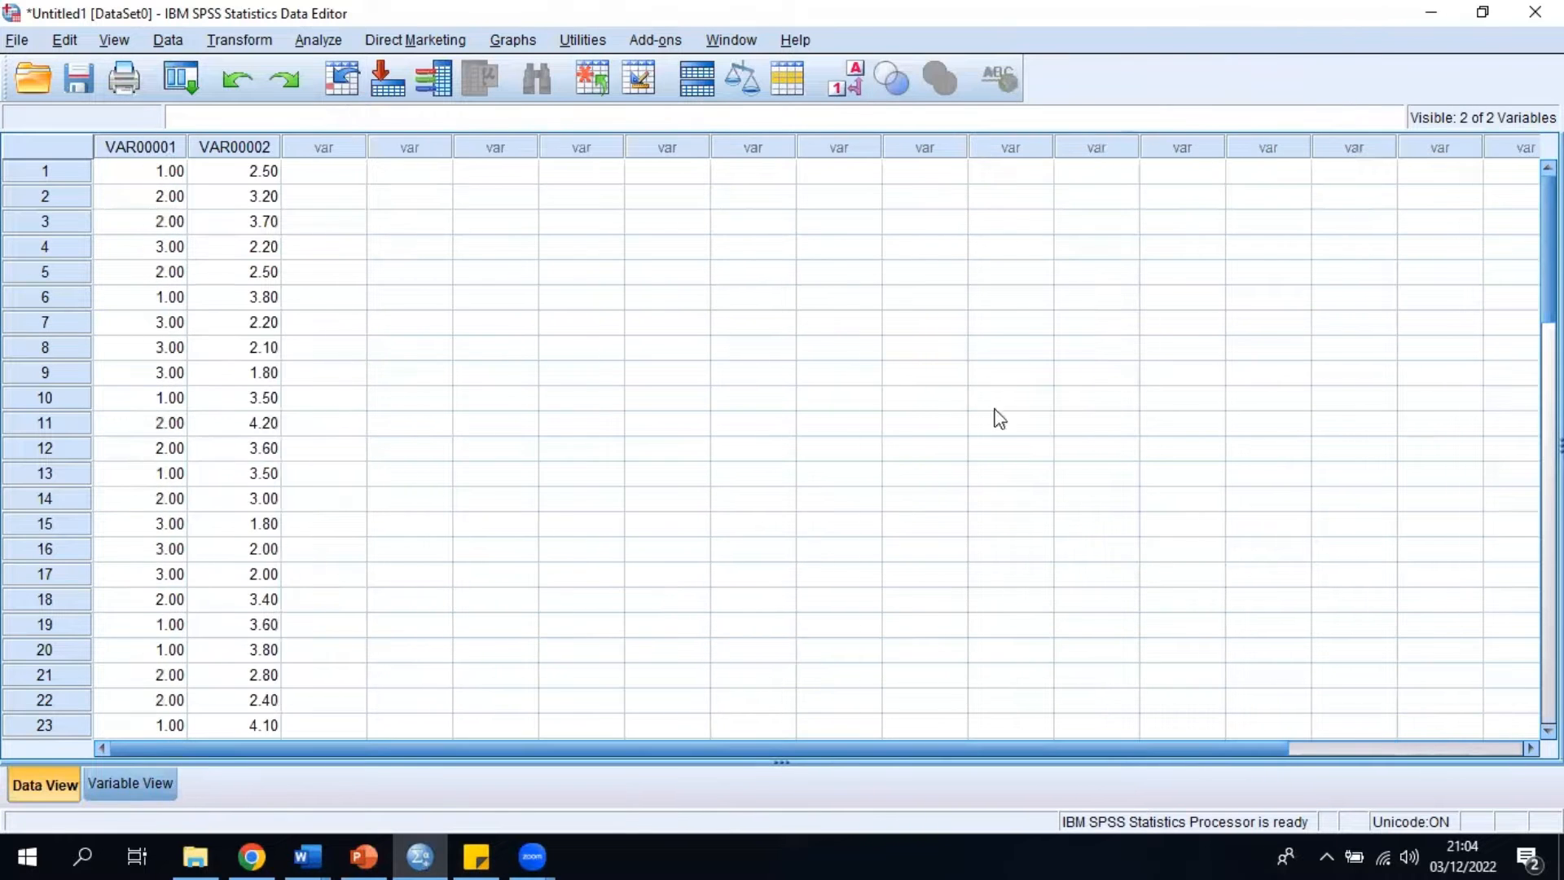
scroll(1548, 245, "down", 1)
scroll(782, 448, "down", 8)
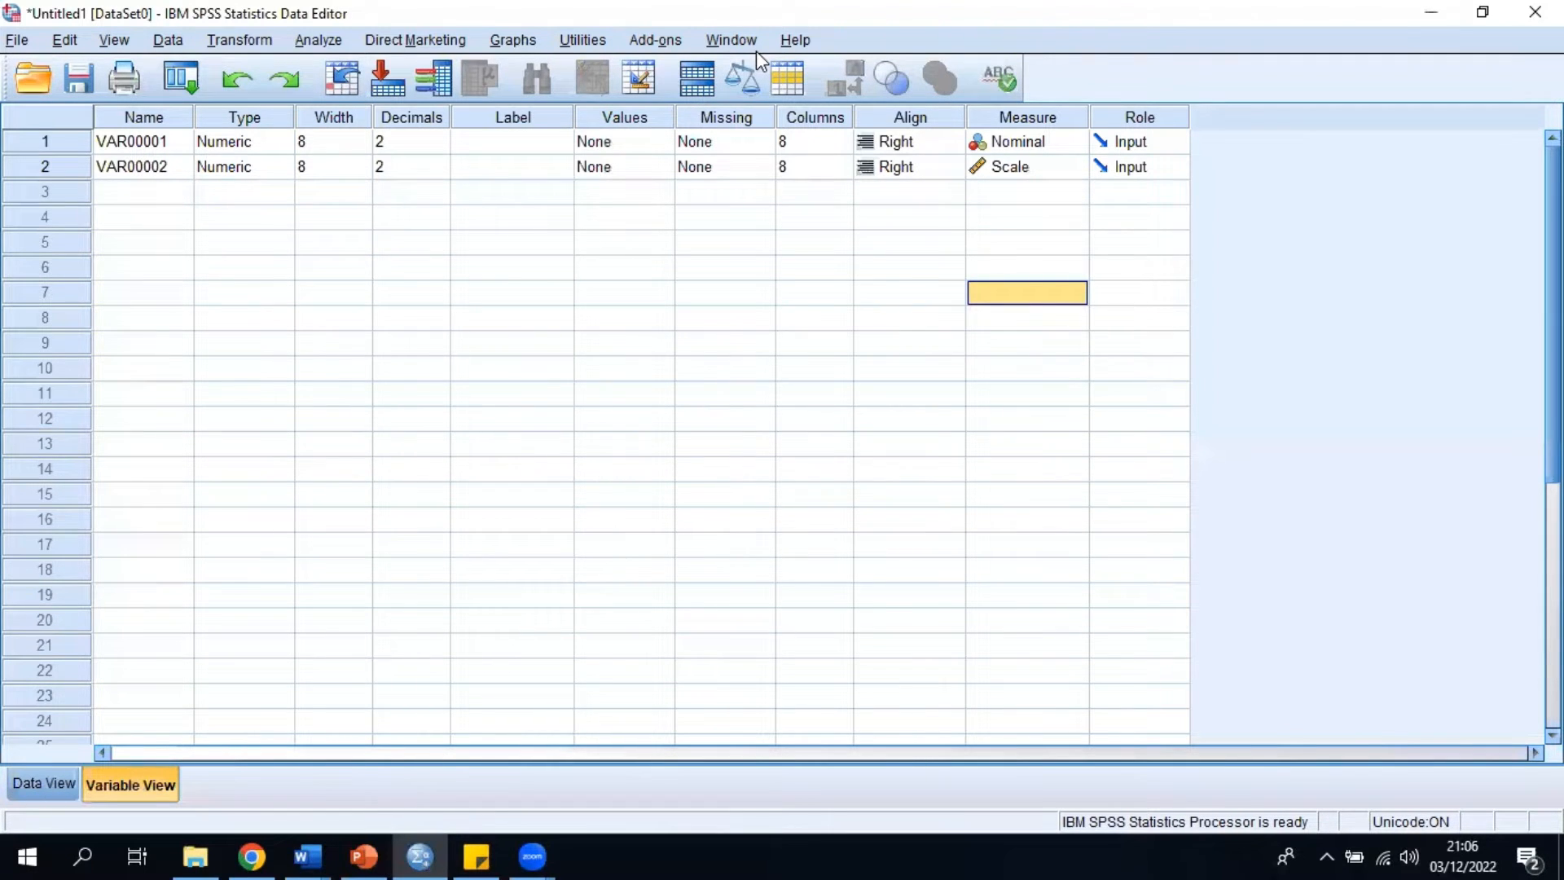
Rename the first variable Jenis and the second variable Gaji
left_click(172, 140)
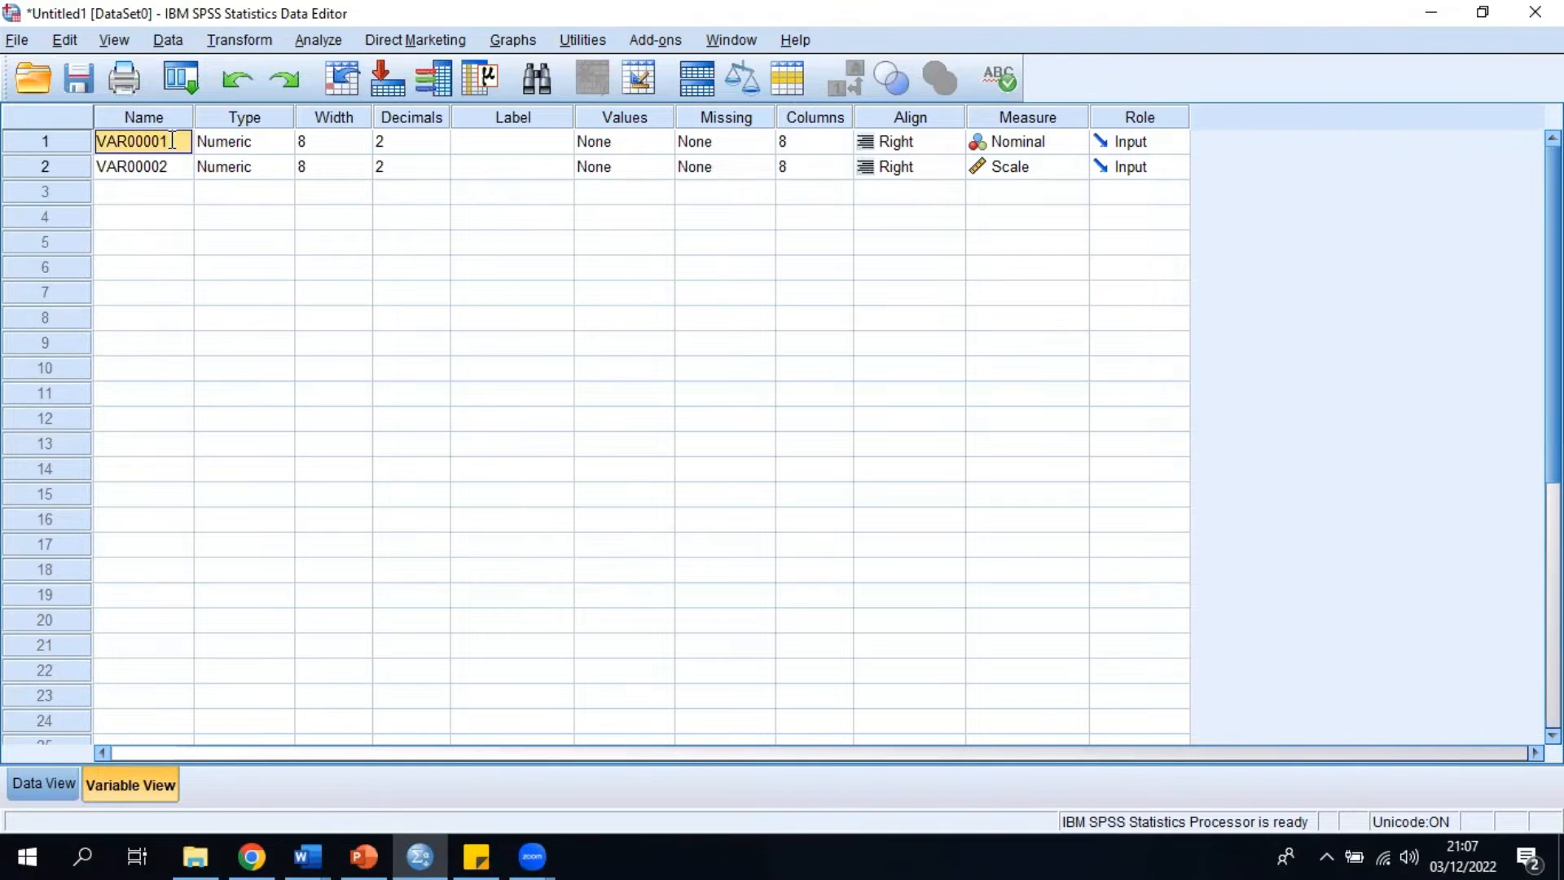
key("BackSpace")
type("Jenis")
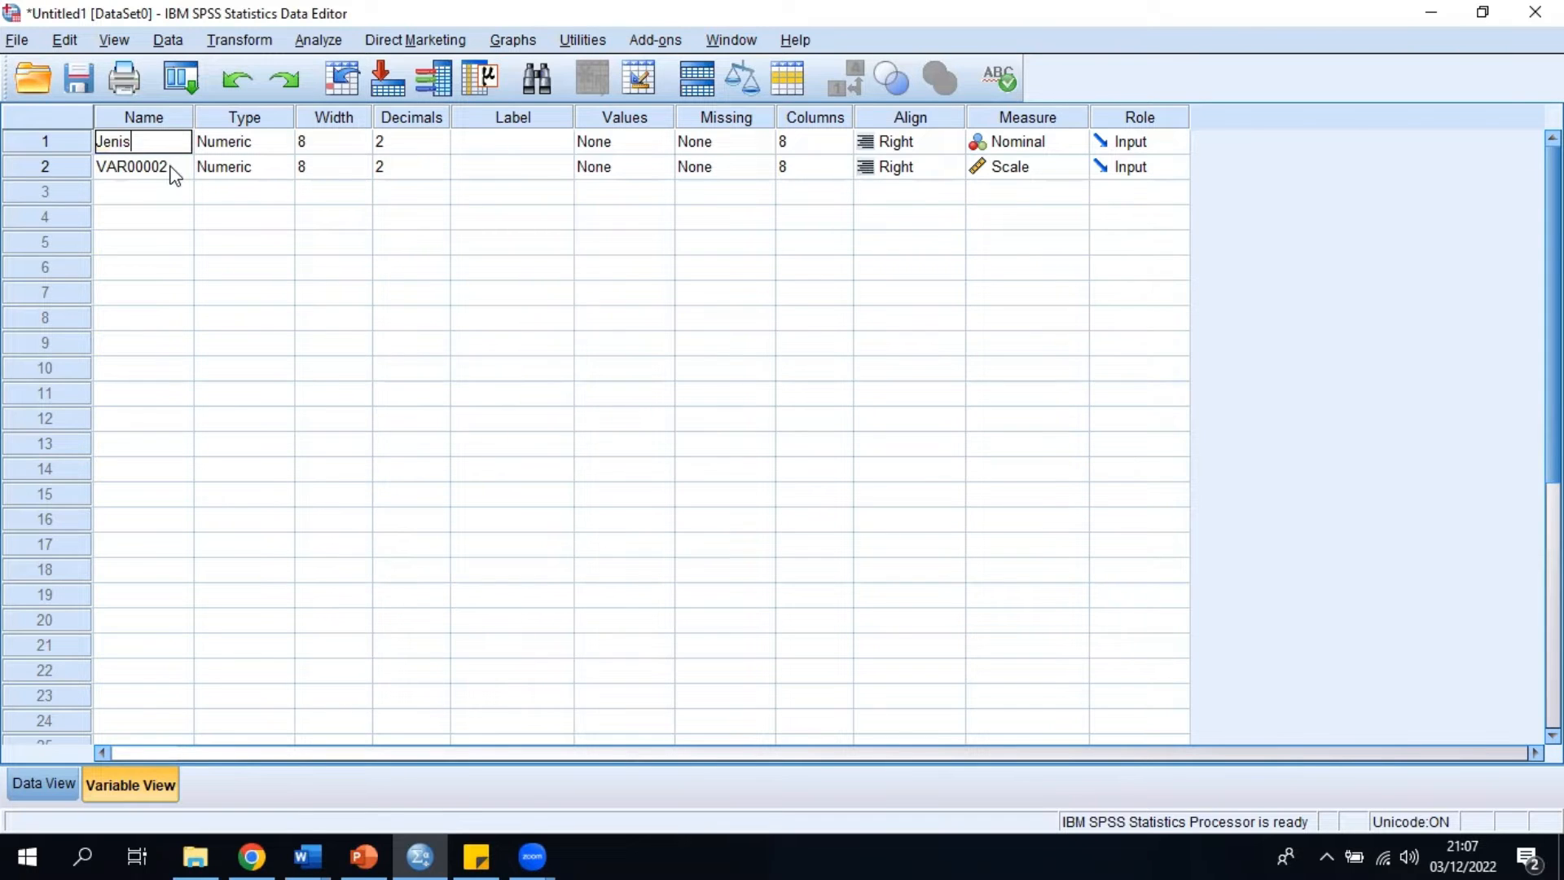
left_click(171, 170)
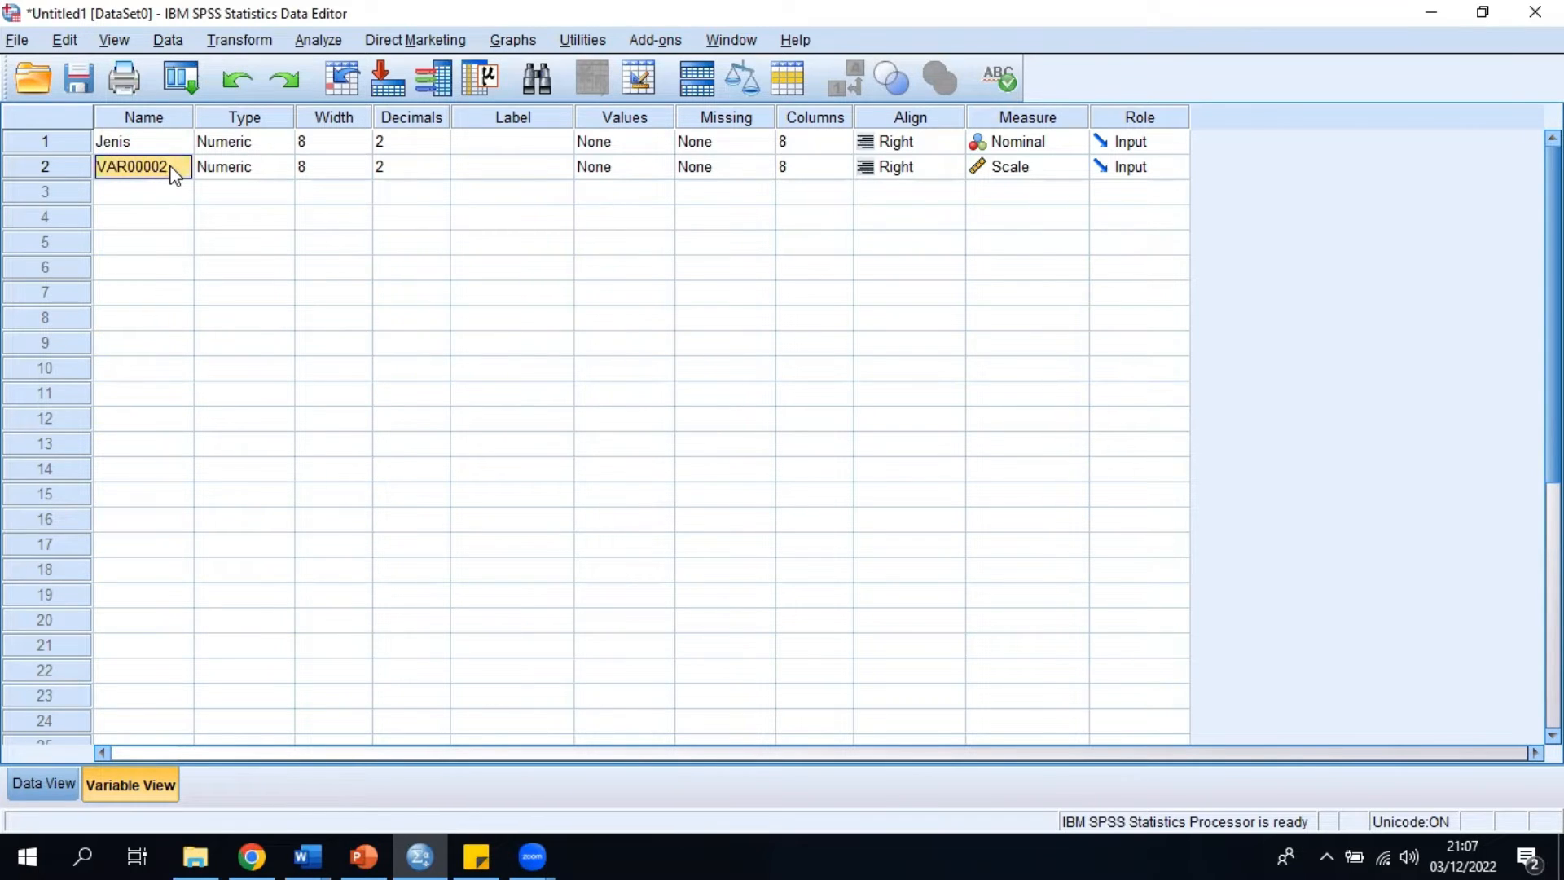
type("Gaji")
Label the Jenis variable "Jenis Perusahaan" and the Gaji variable "Gaji"
left_click(513, 143)
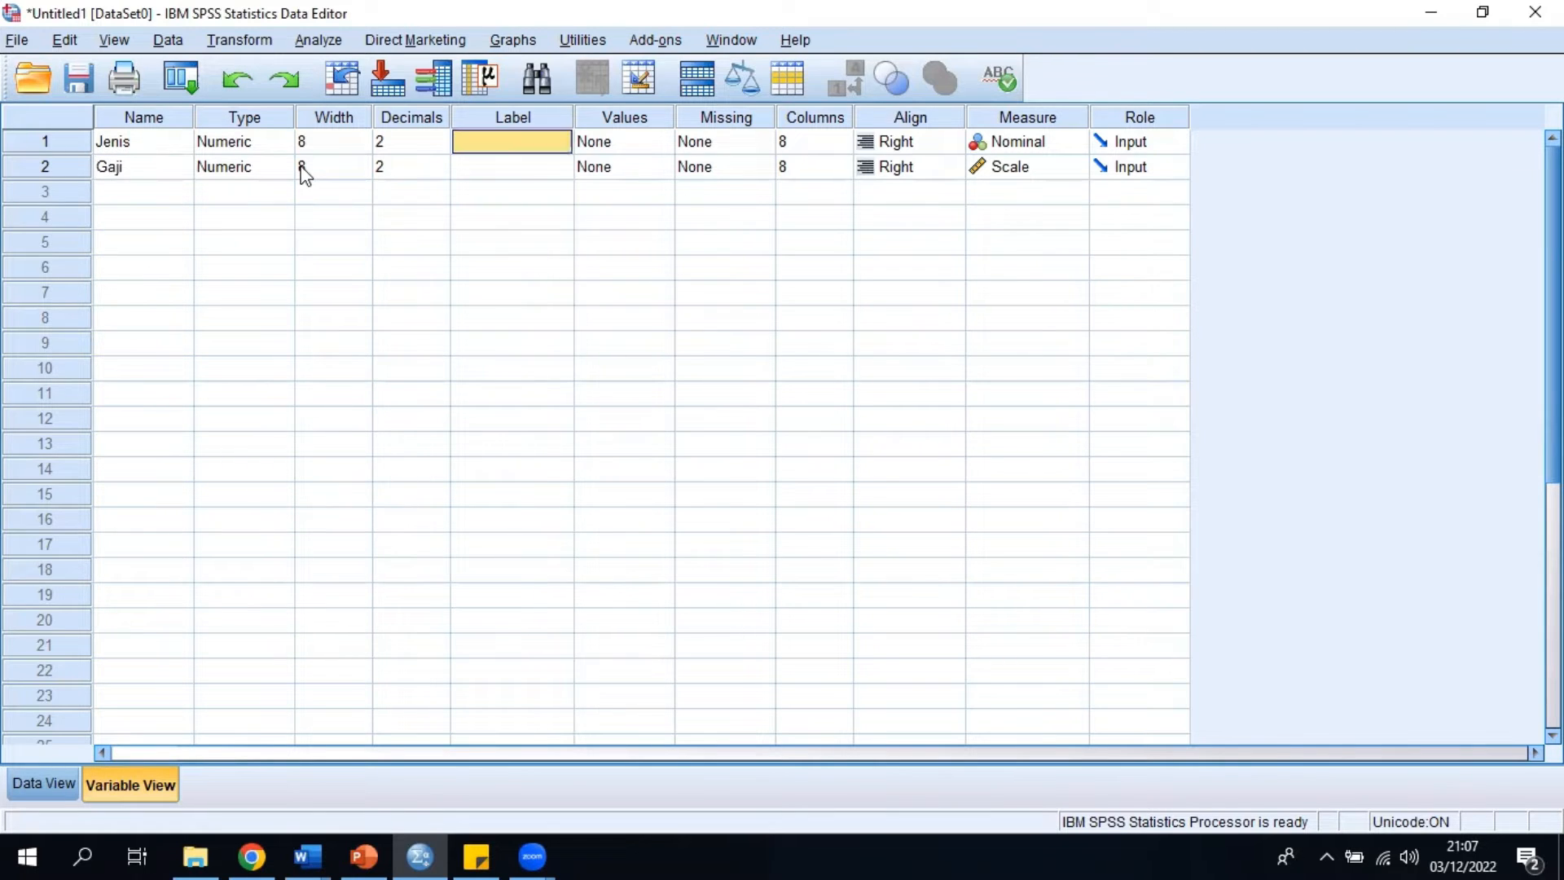
type("Jenis")
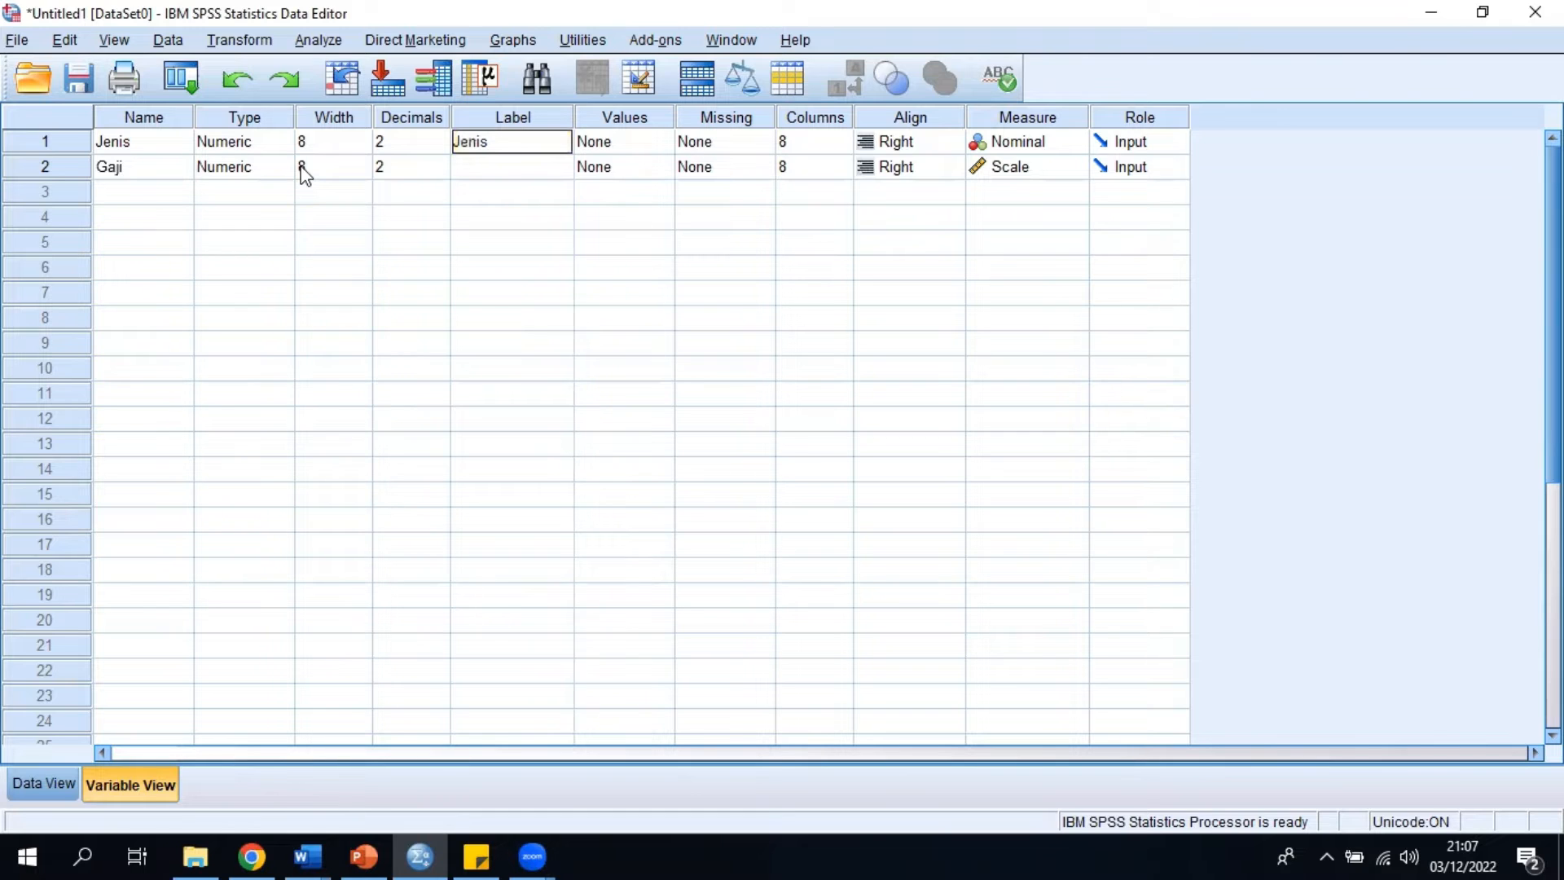
type(" Perusahaan")
left_click(500, 173)
type("Gaji")
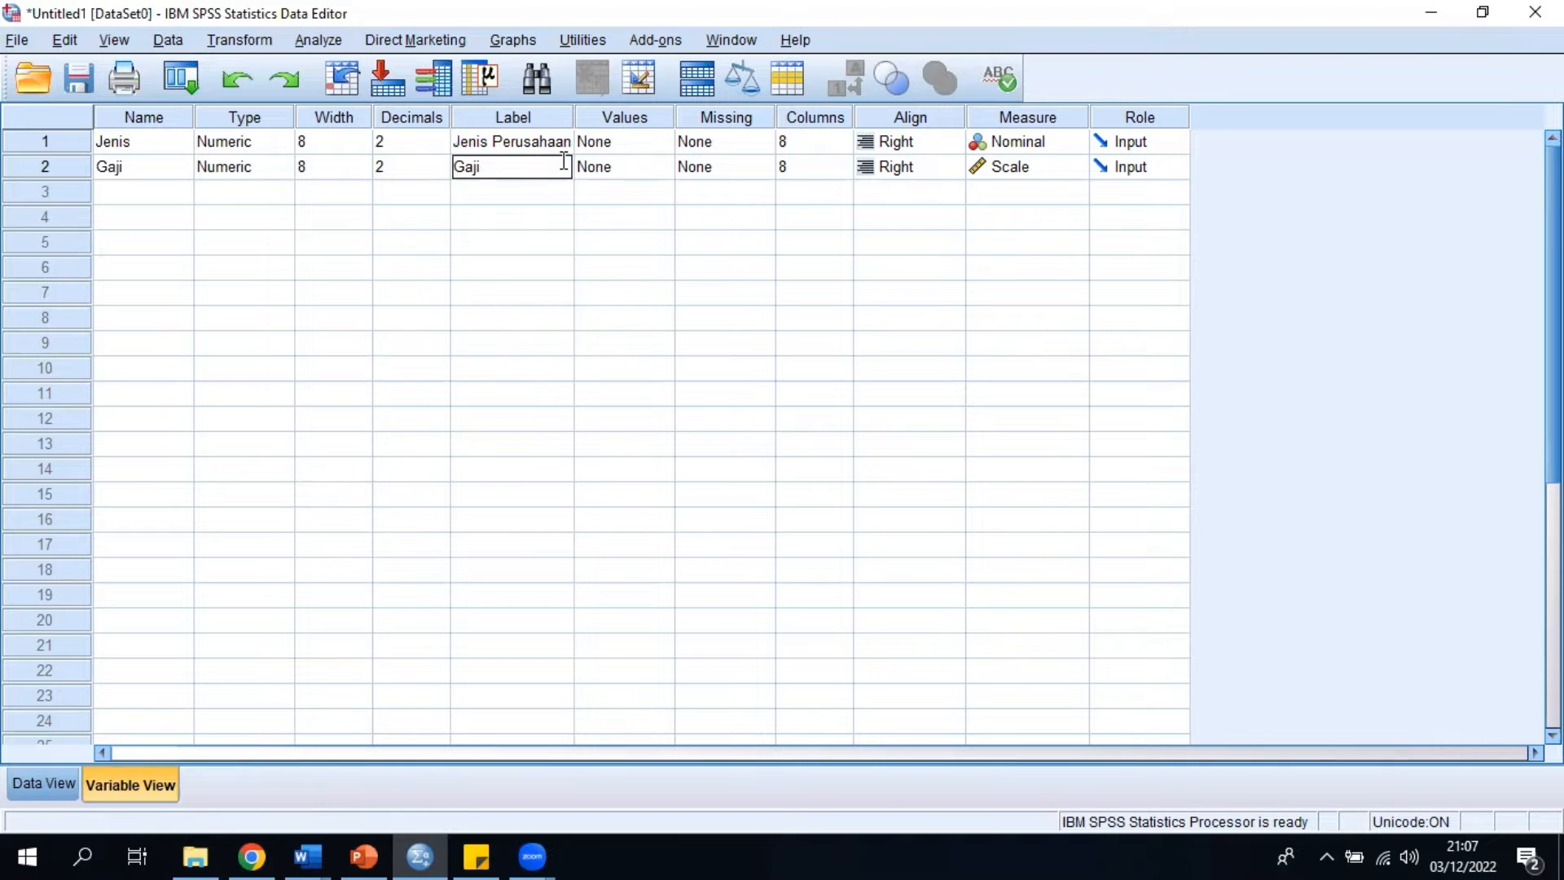
Add the value label 1 = "Farmasi" to the Jenis variable
left_click(604, 143)
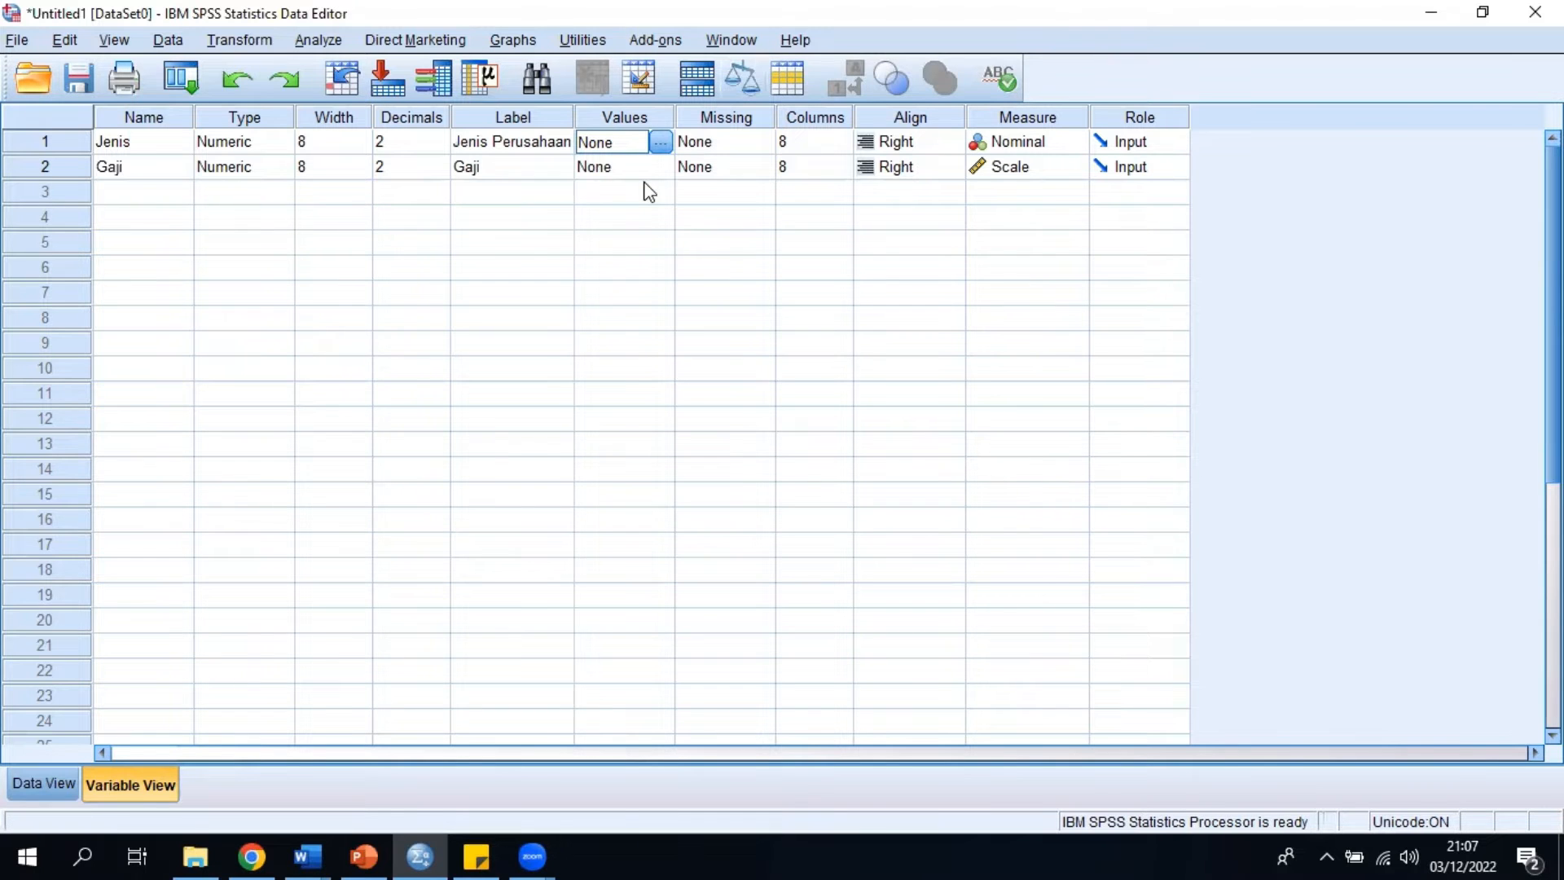
left_click(1483, 13)
left_click(931, 276)
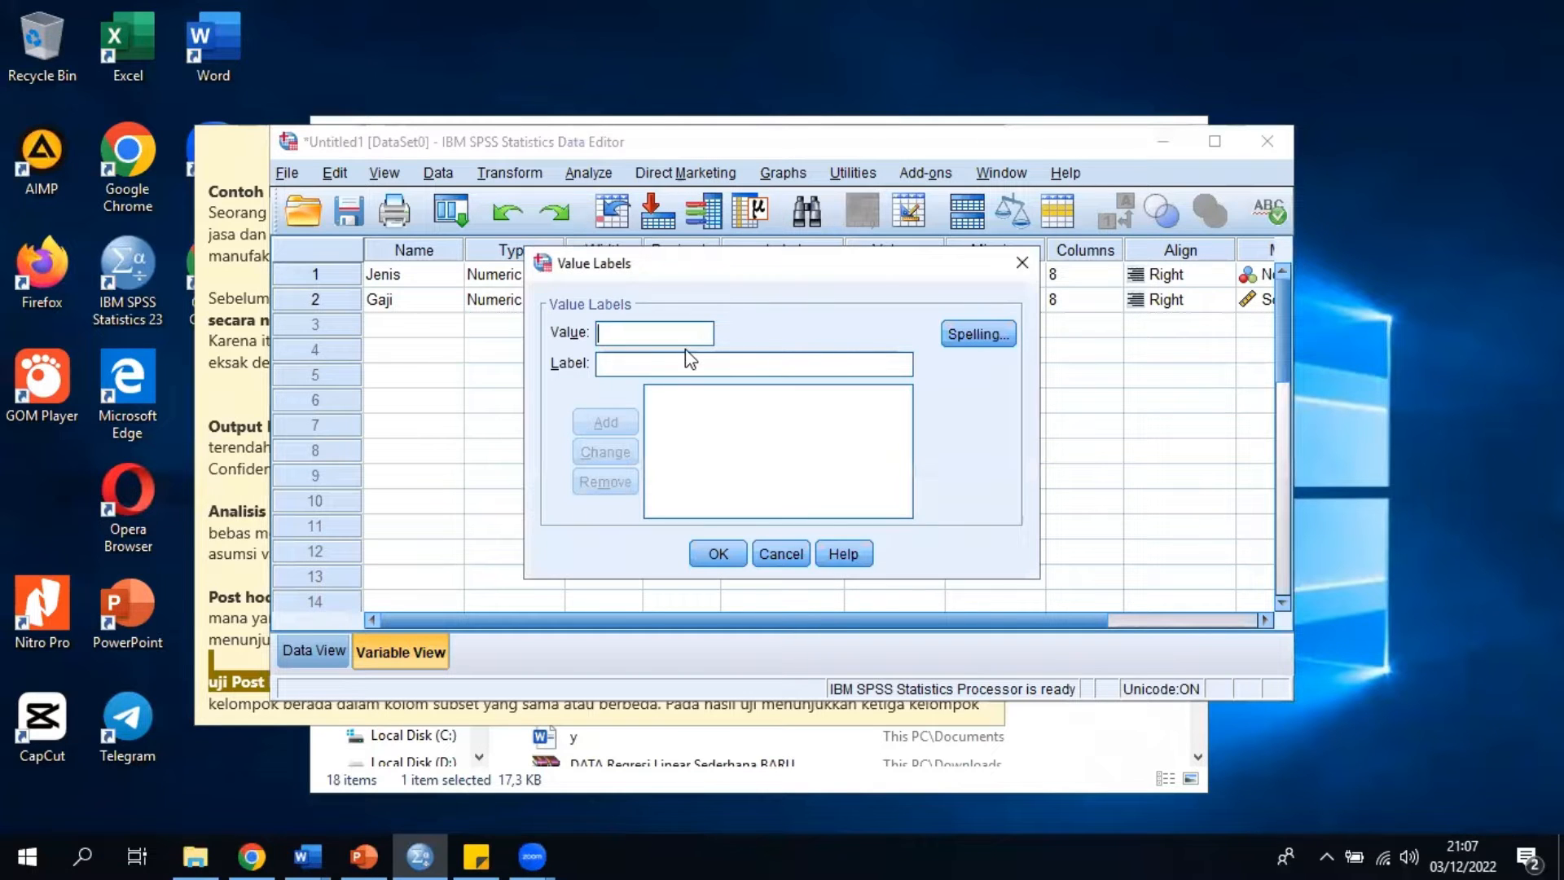
type("1")
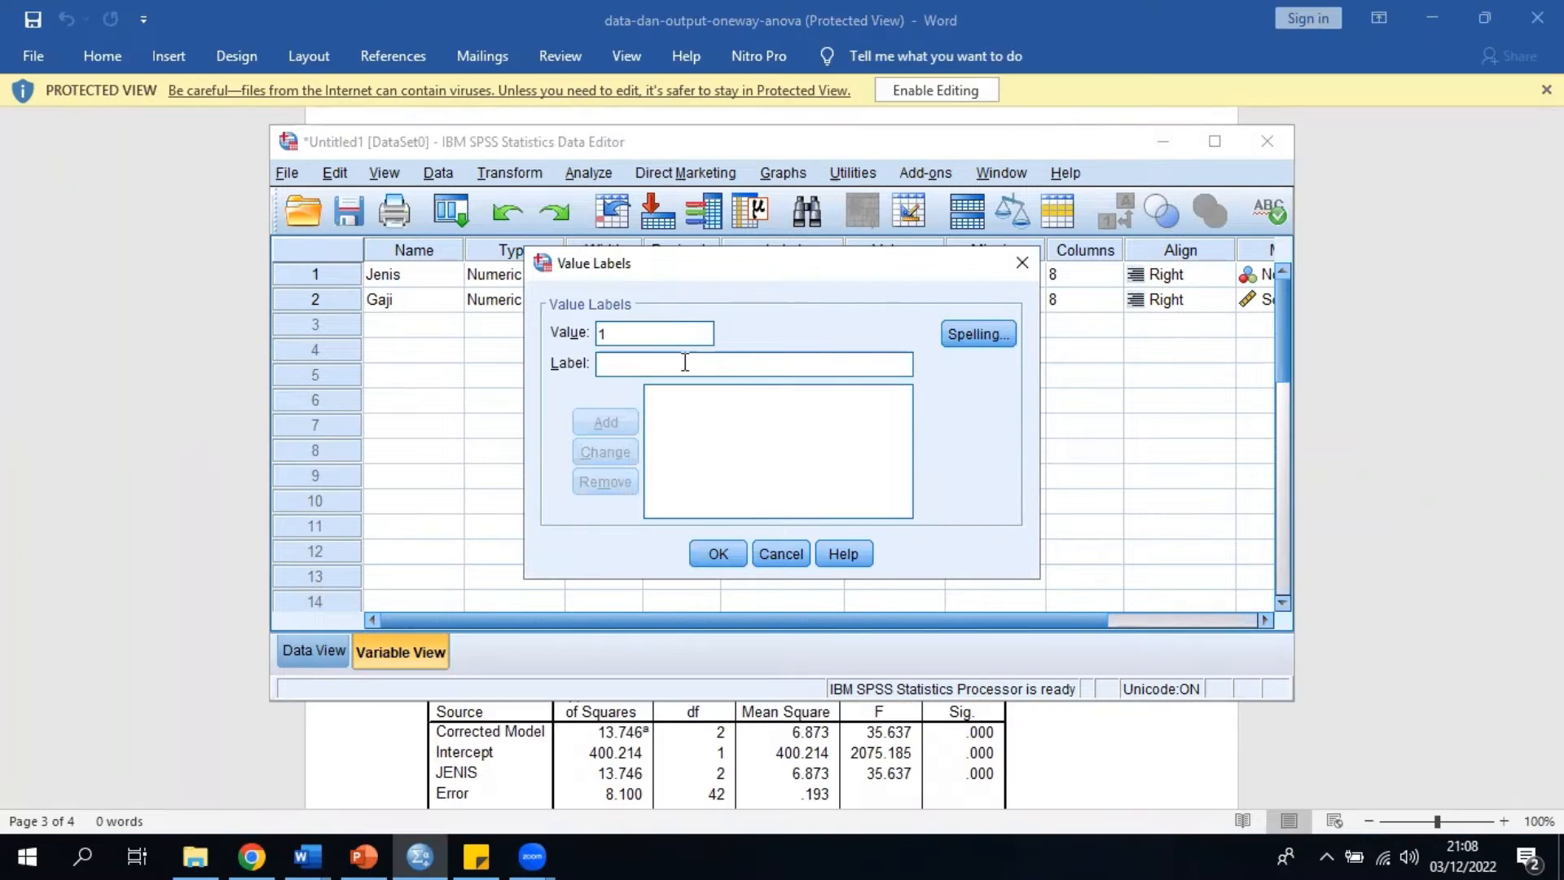
left_click(685, 363)
type("Farmasi")
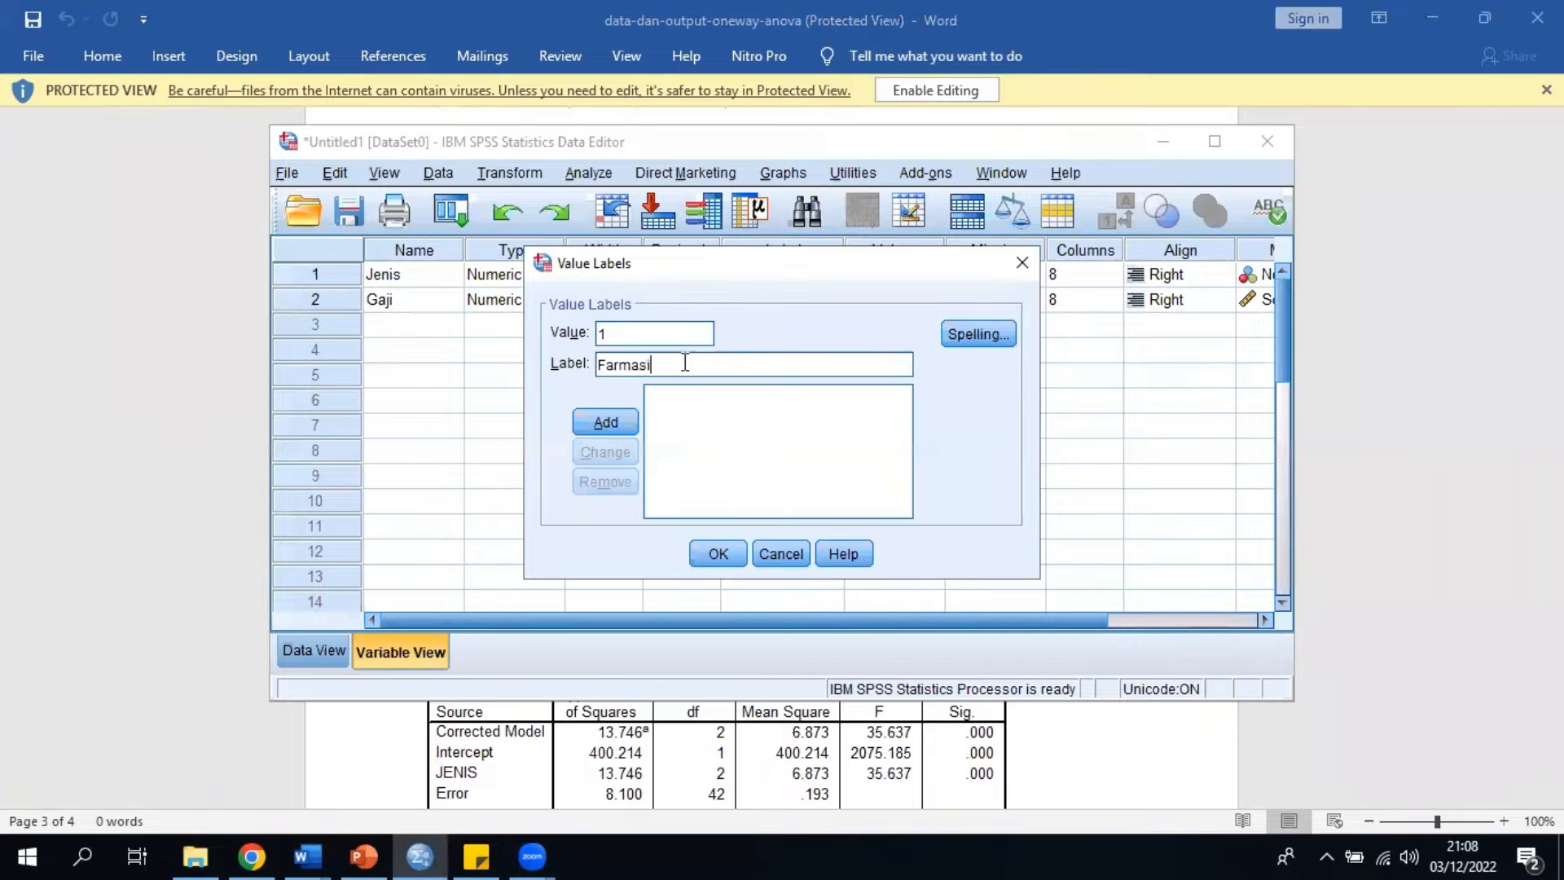
left_click(621, 419)
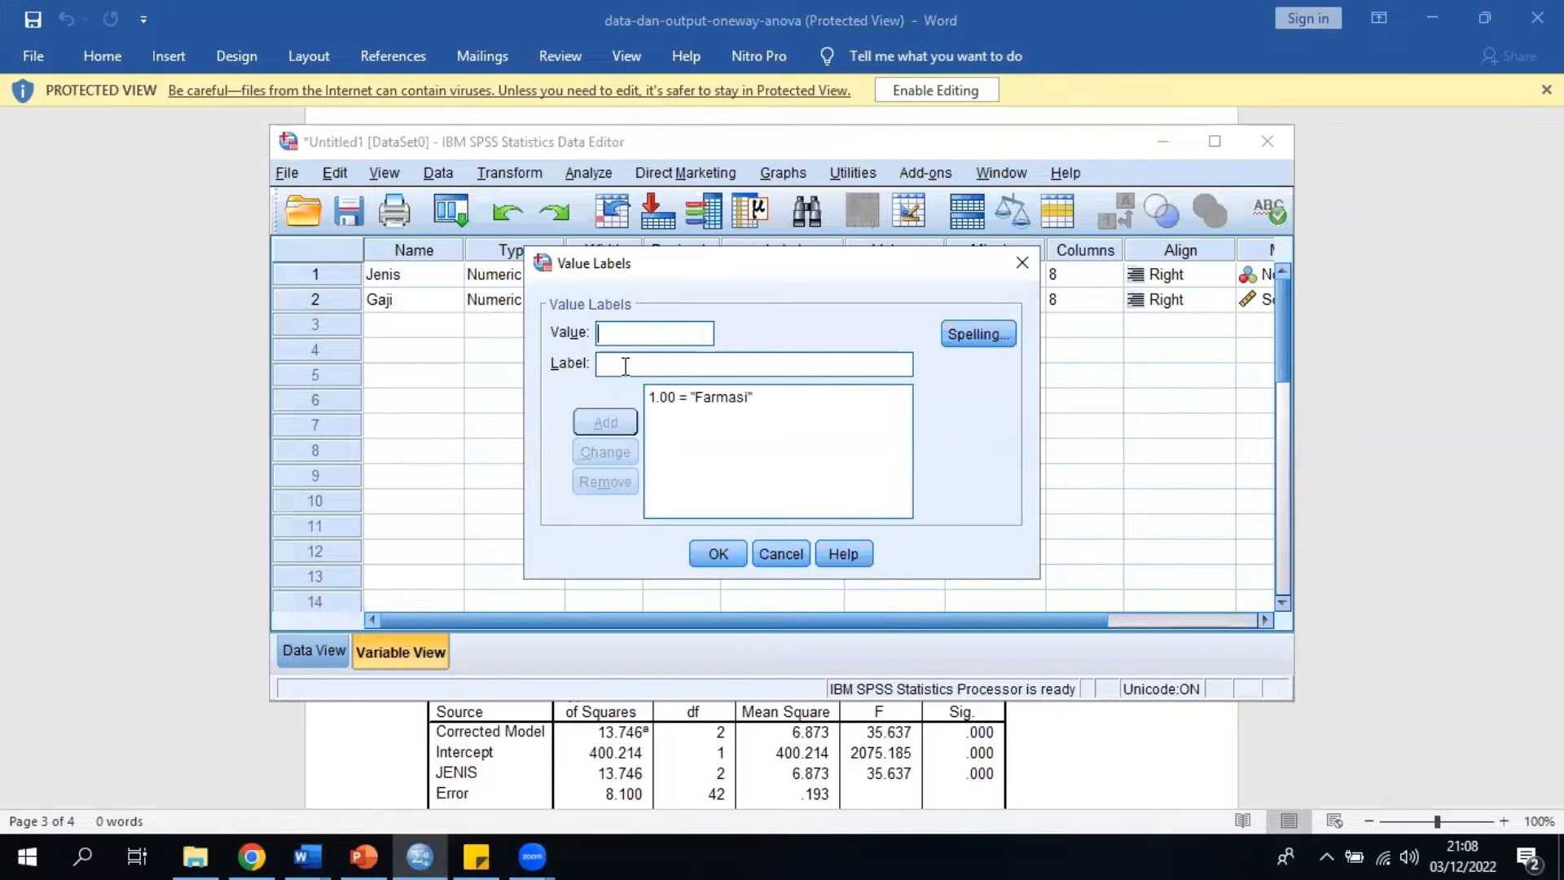
Add the value labels 2 = "Jasa" and 3 = "Manufaktur" to the Jenis variable and apply them
type("2")
left_click(621, 362)
type("Jasa")
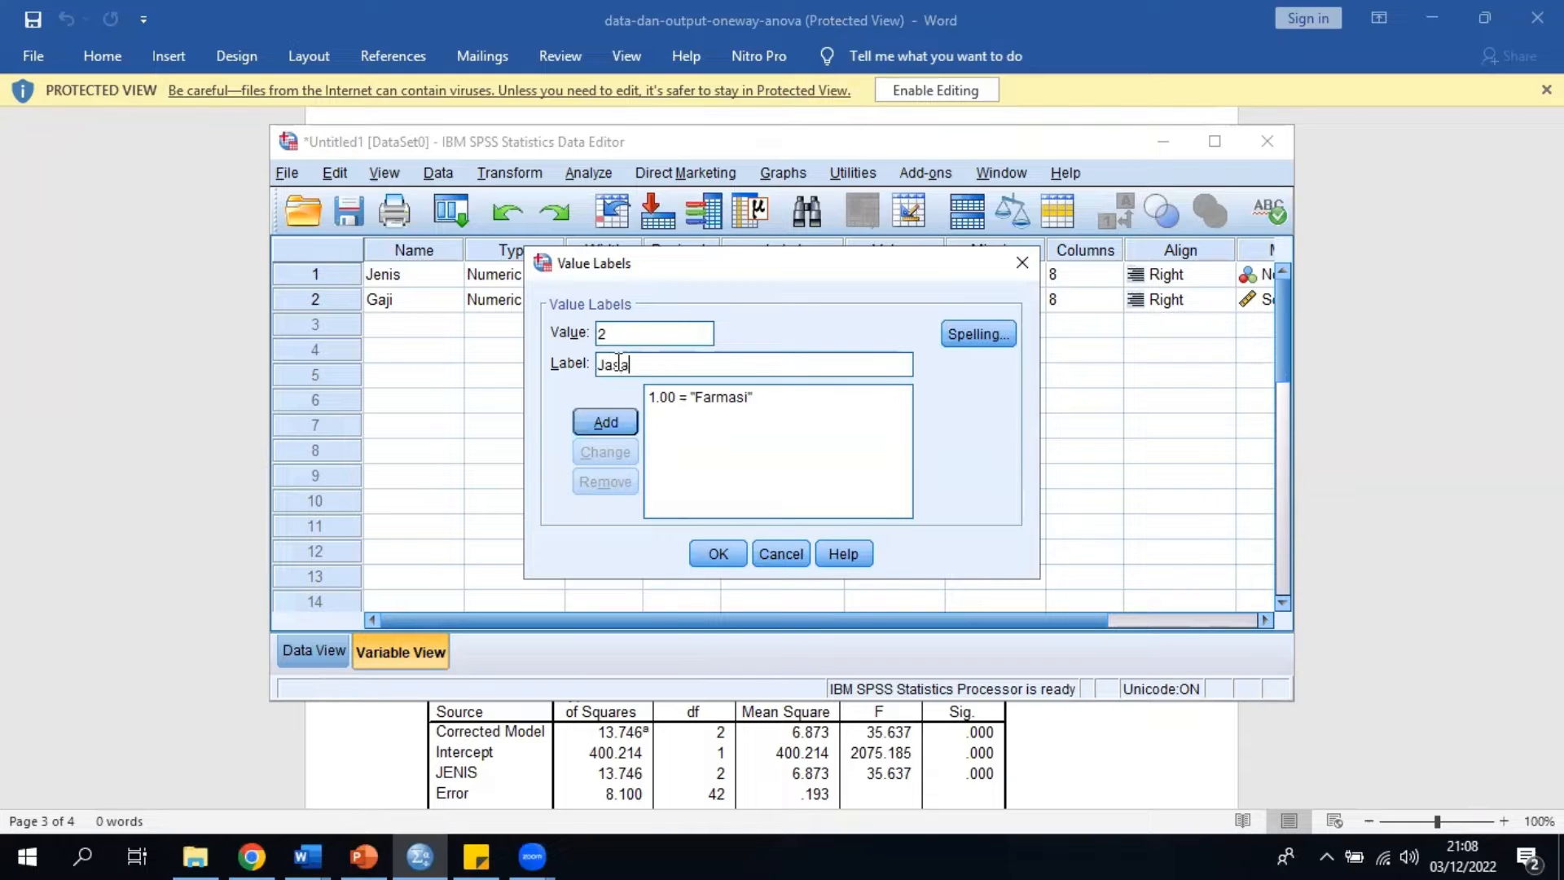
left_click(606, 420)
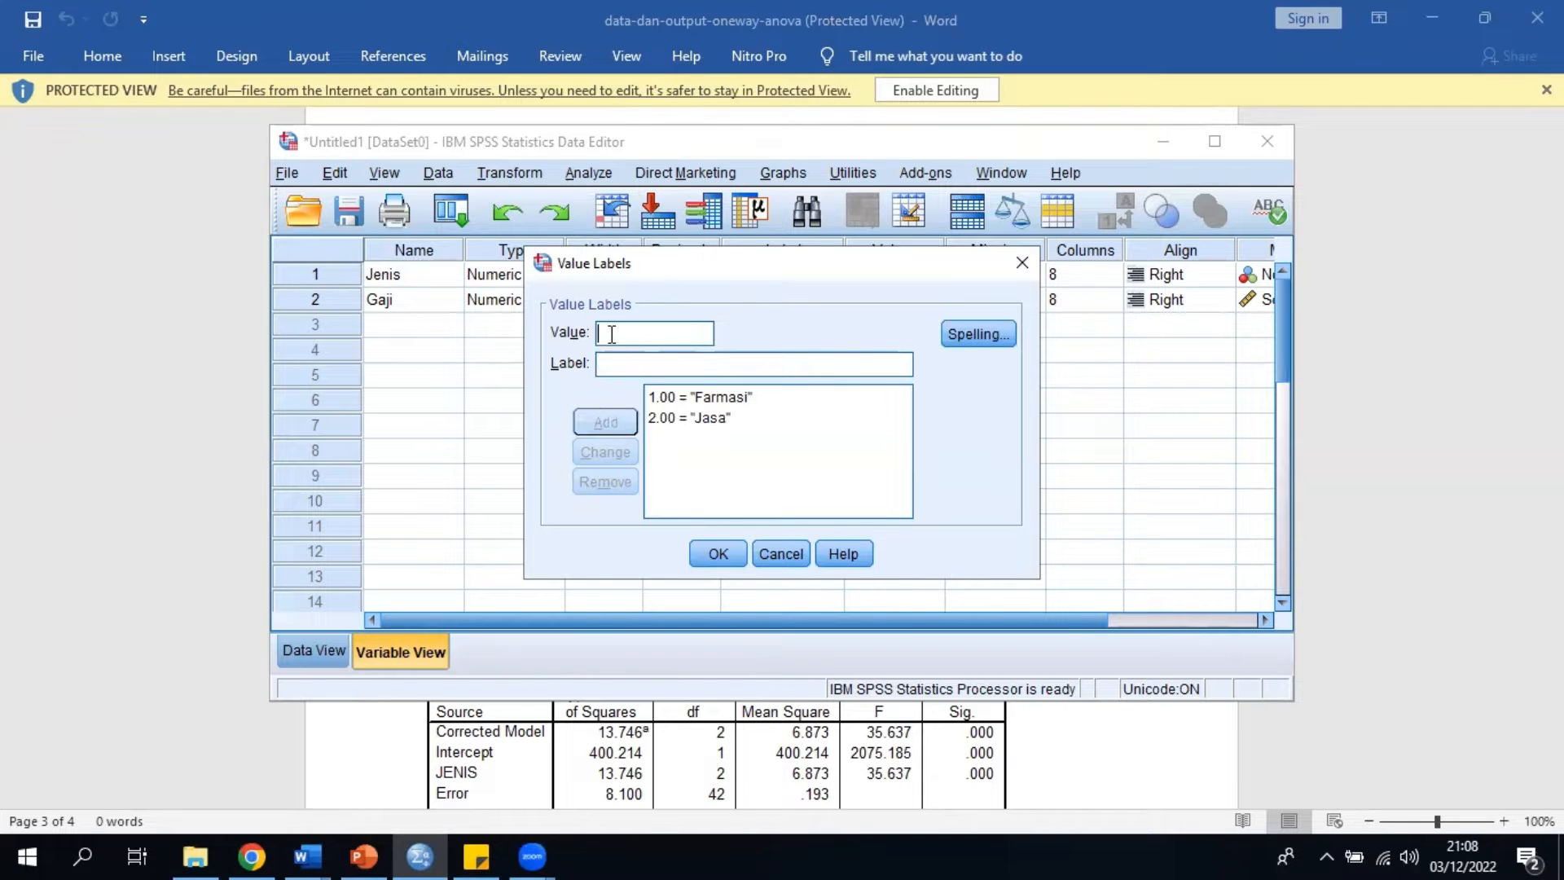
type("3")
left_click(614, 359)
type("Manufa")
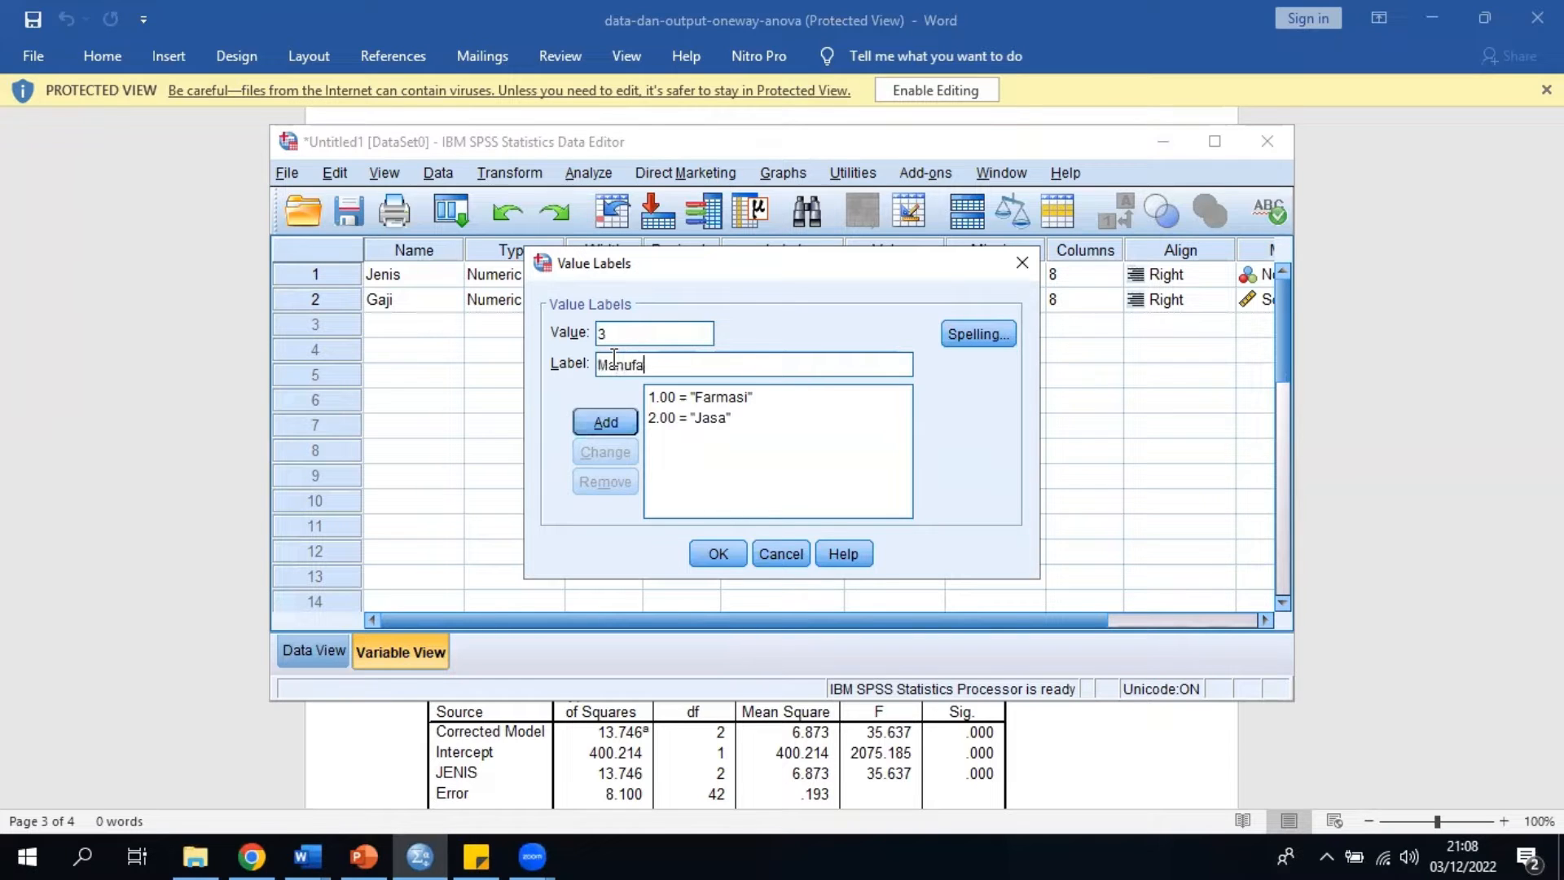
type("ktur")
left_click(615, 417)
left_click(714, 551)
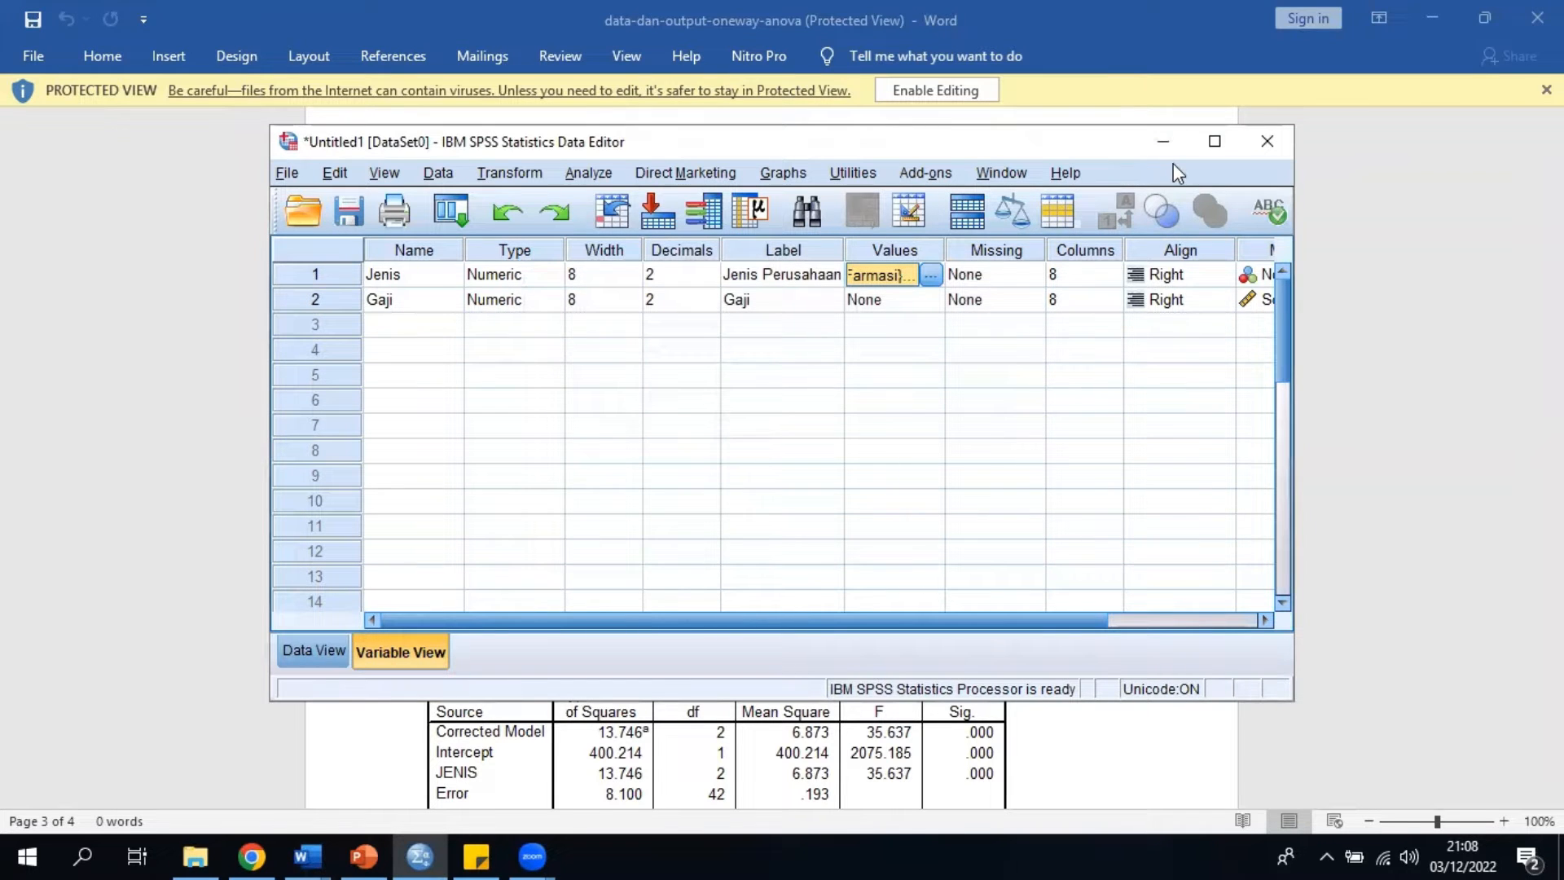
left_click(1215, 141)
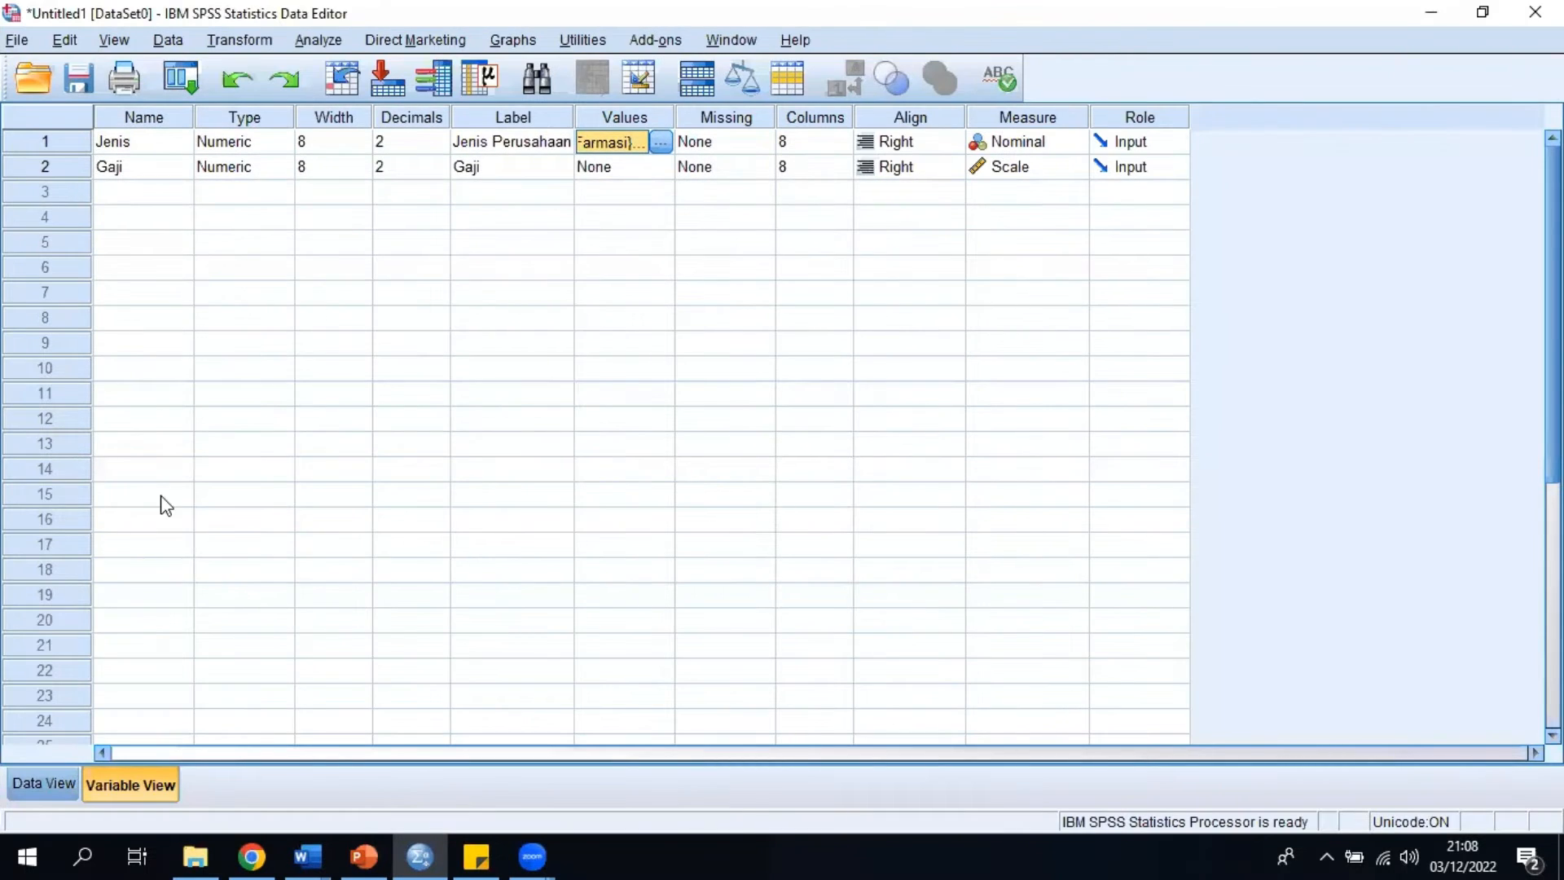
Show the data values and review the normality assumption notes in the sticky note
left_click(56, 784)
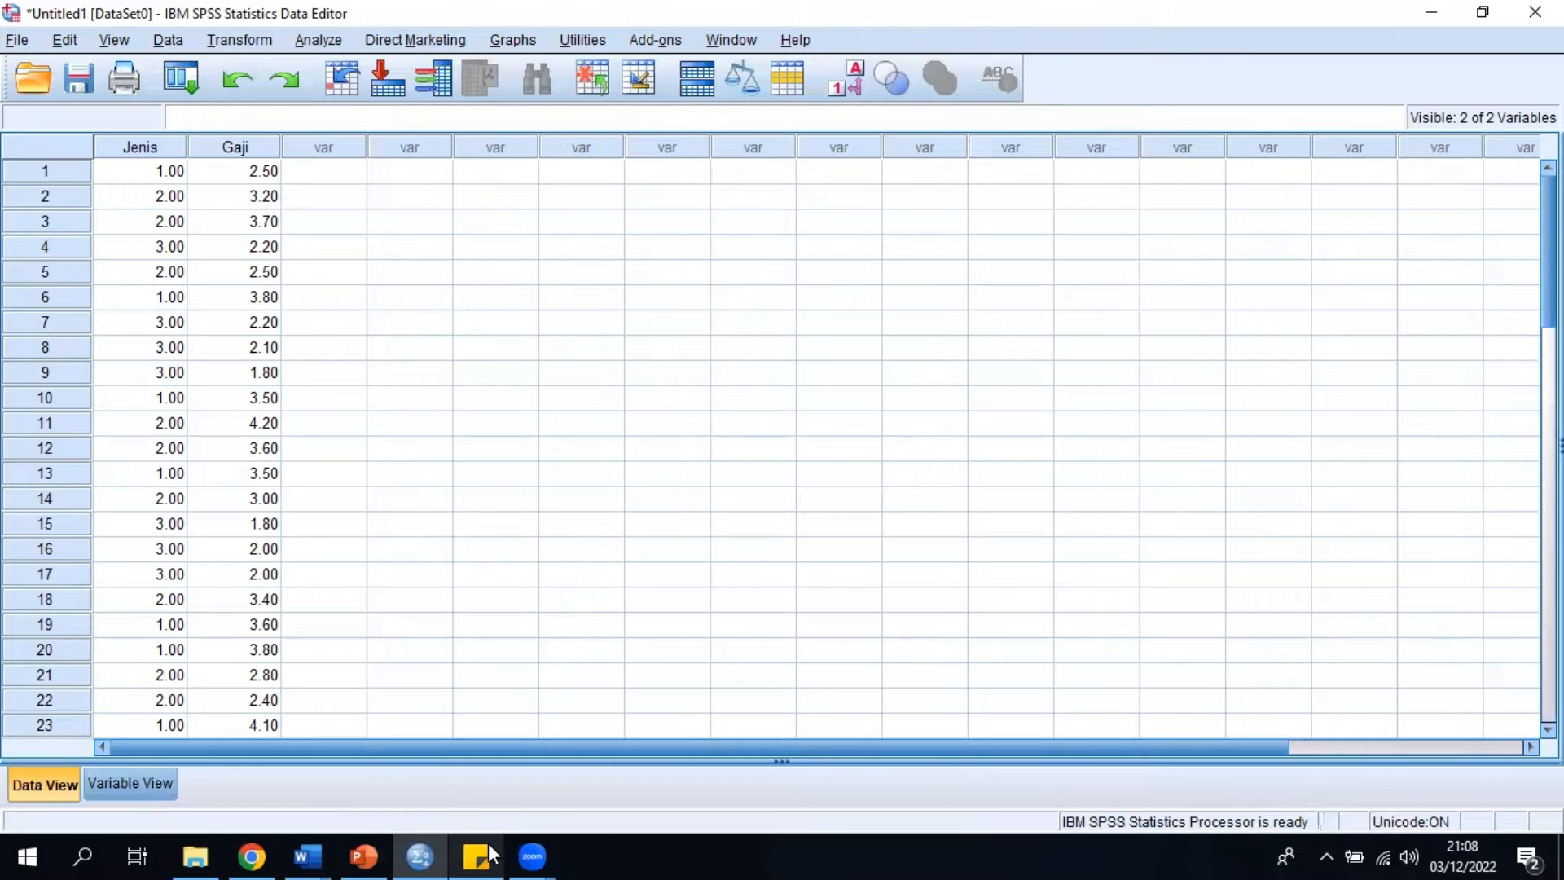
mouse_move(501, 854)
left_click(492, 774)
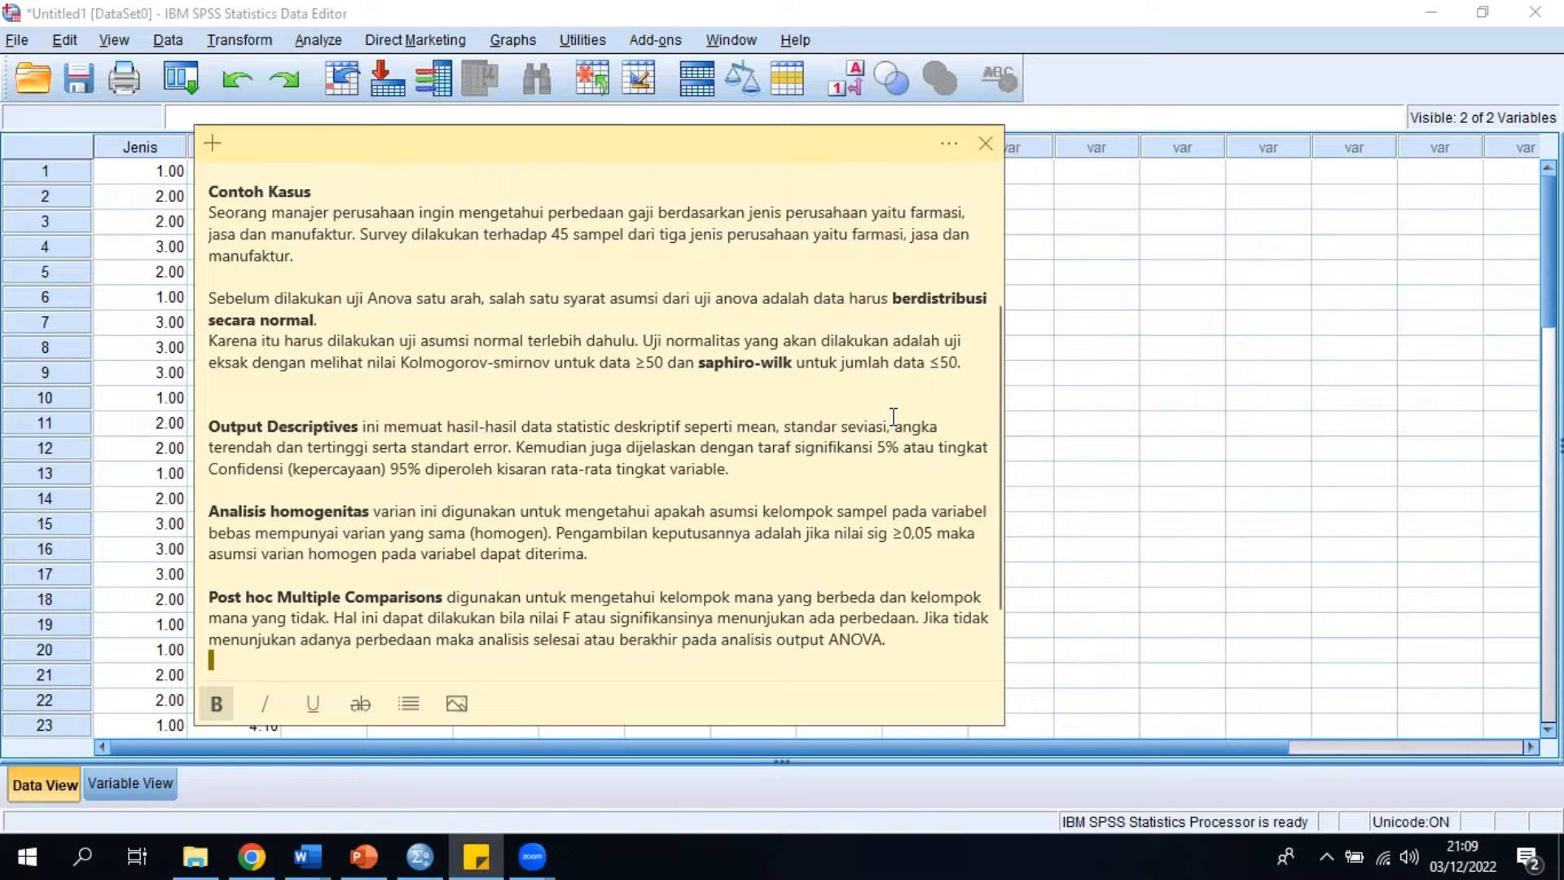
left_click(1028, 372)
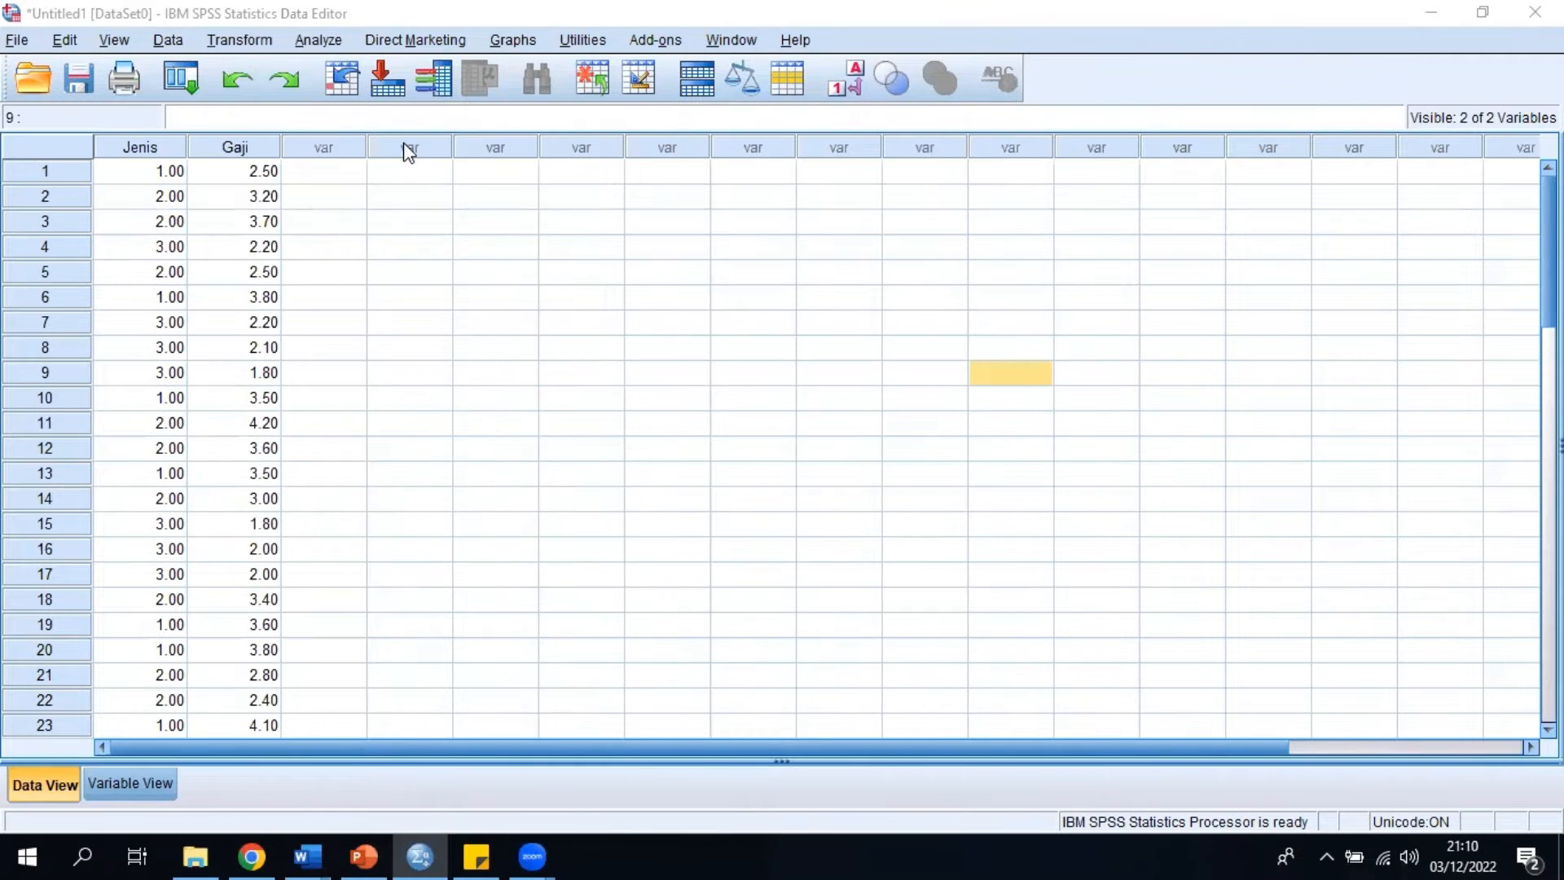
Run Explore with Gaji as the dependent variable, displaying only plots, including normality plots with tests
left_click(317, 41)
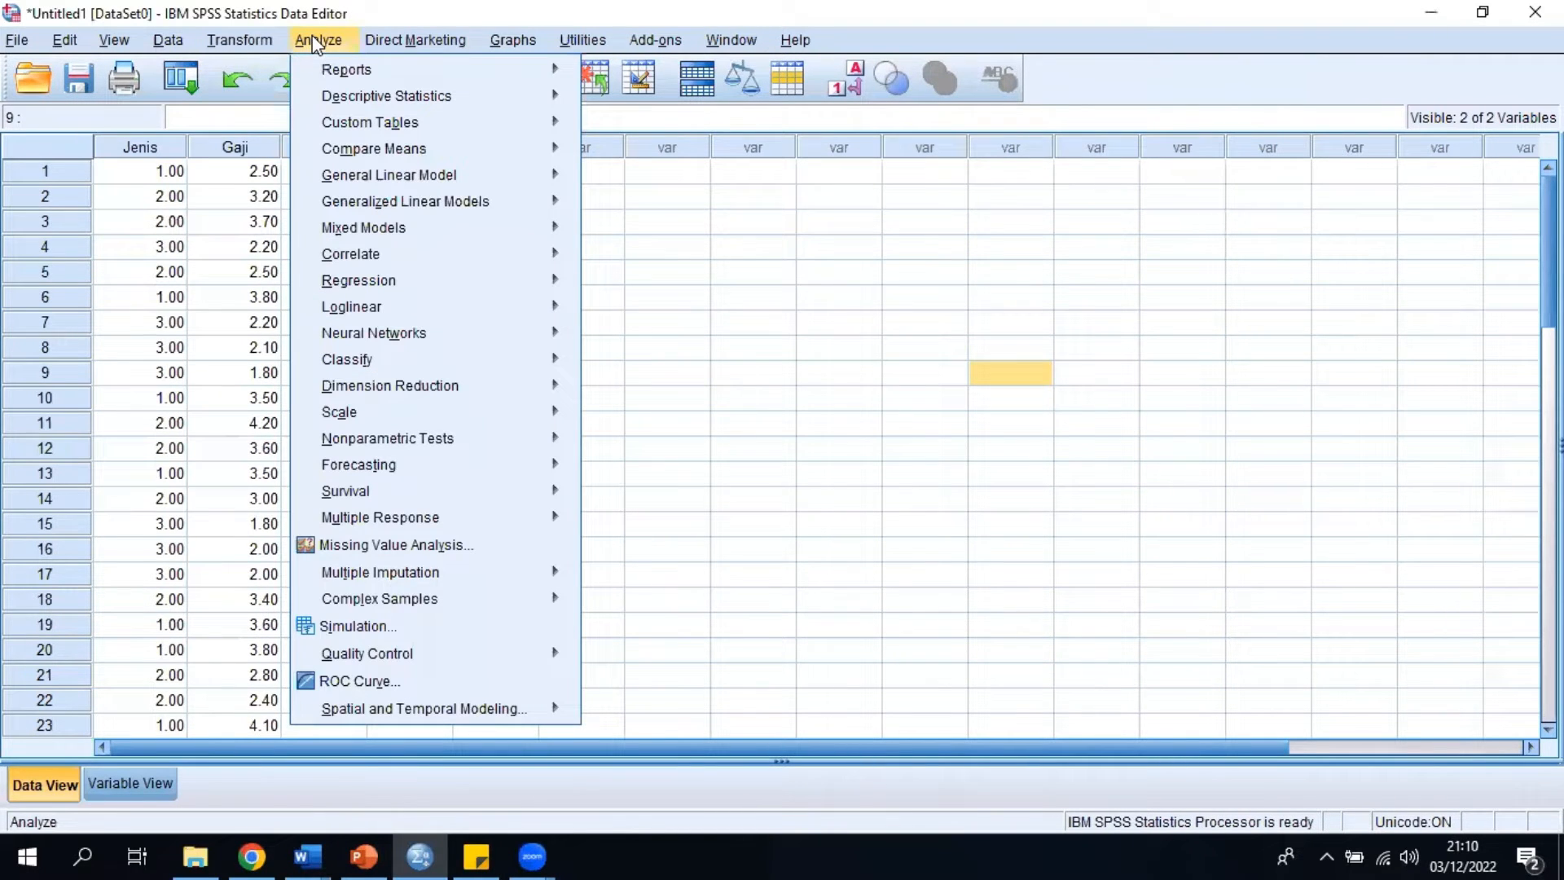
mouse_move(375, 101)
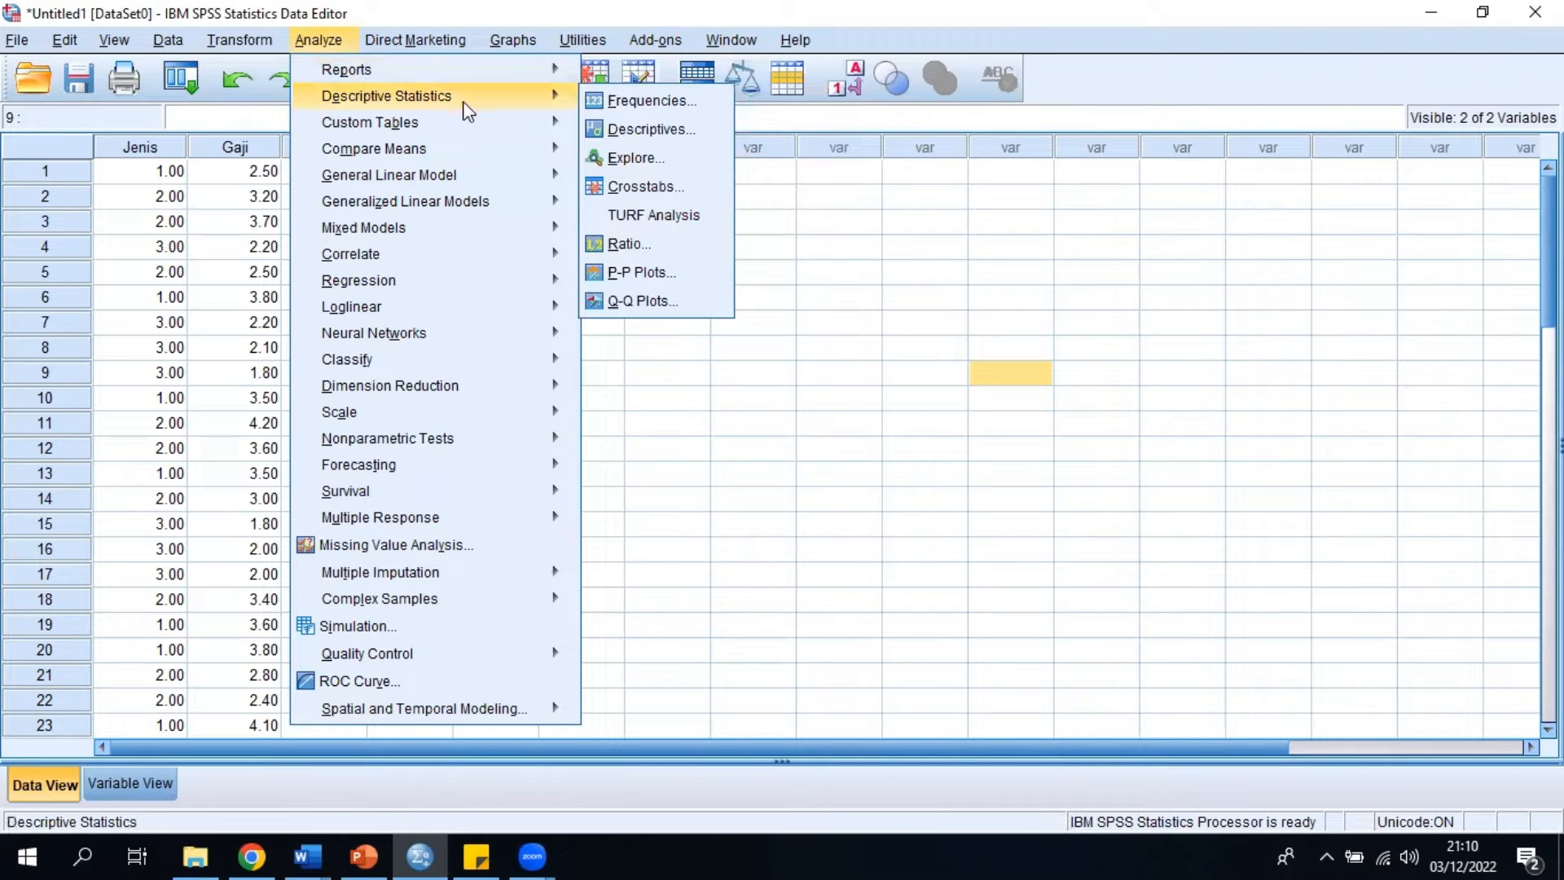
left_click(626, 163)
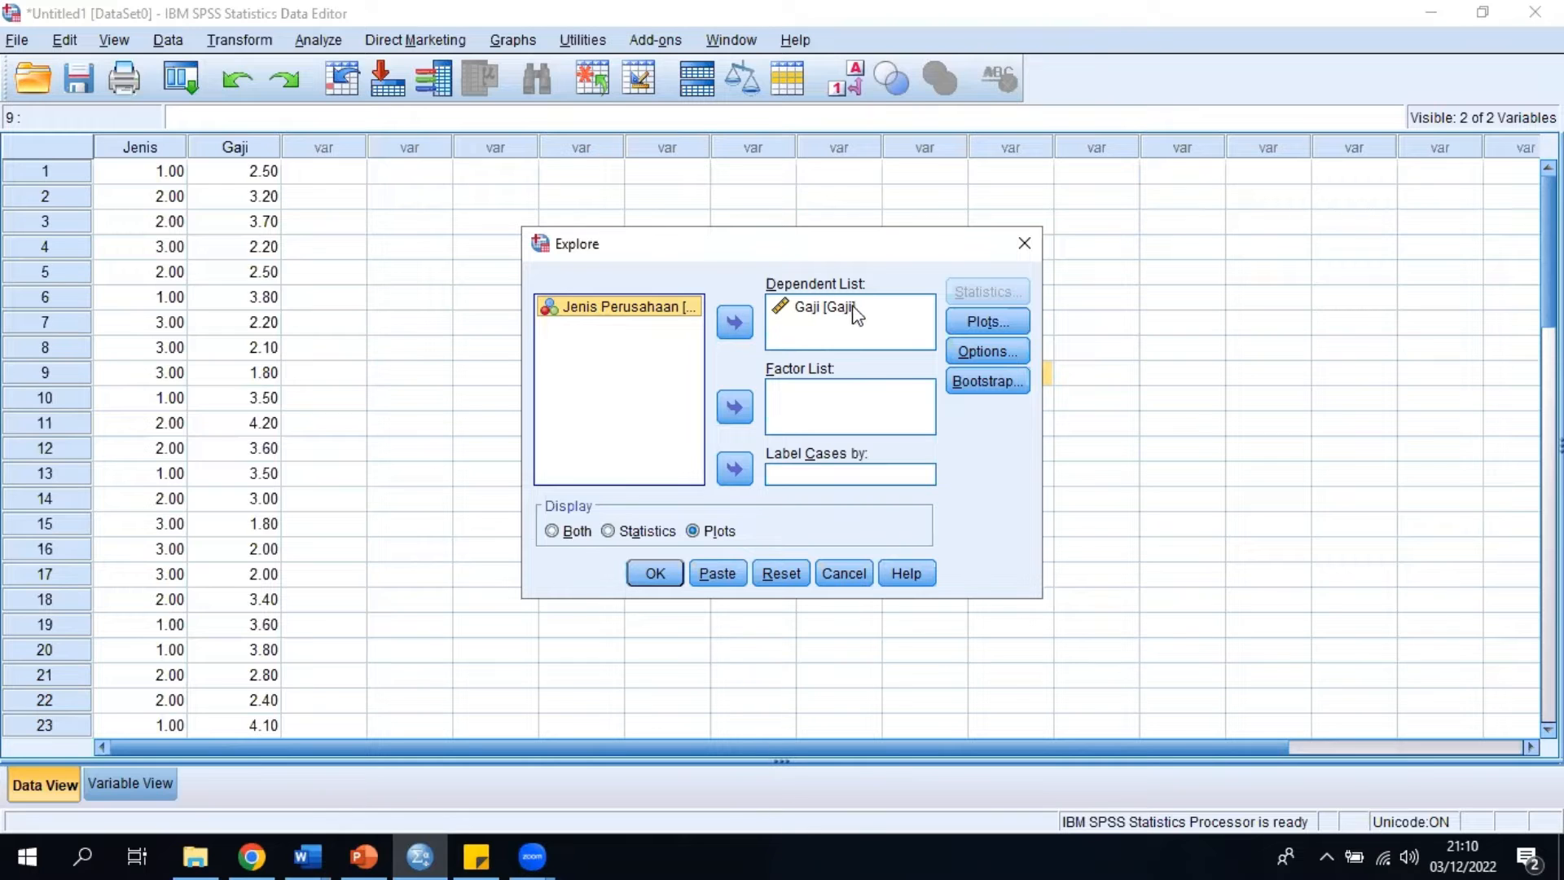
left_click(981, 322)
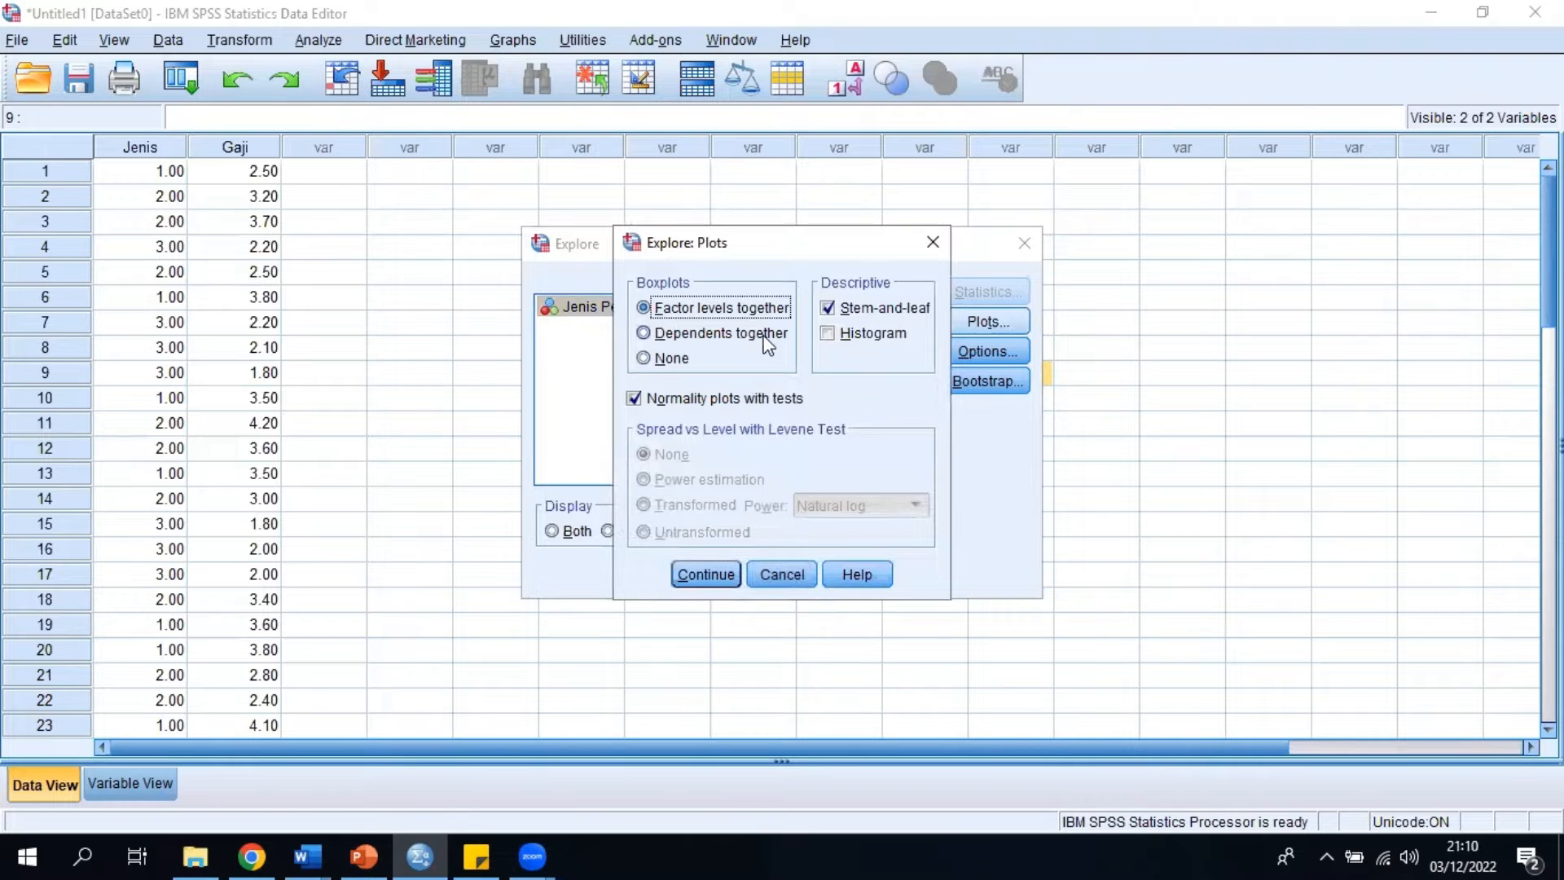
left_click(705, 575)
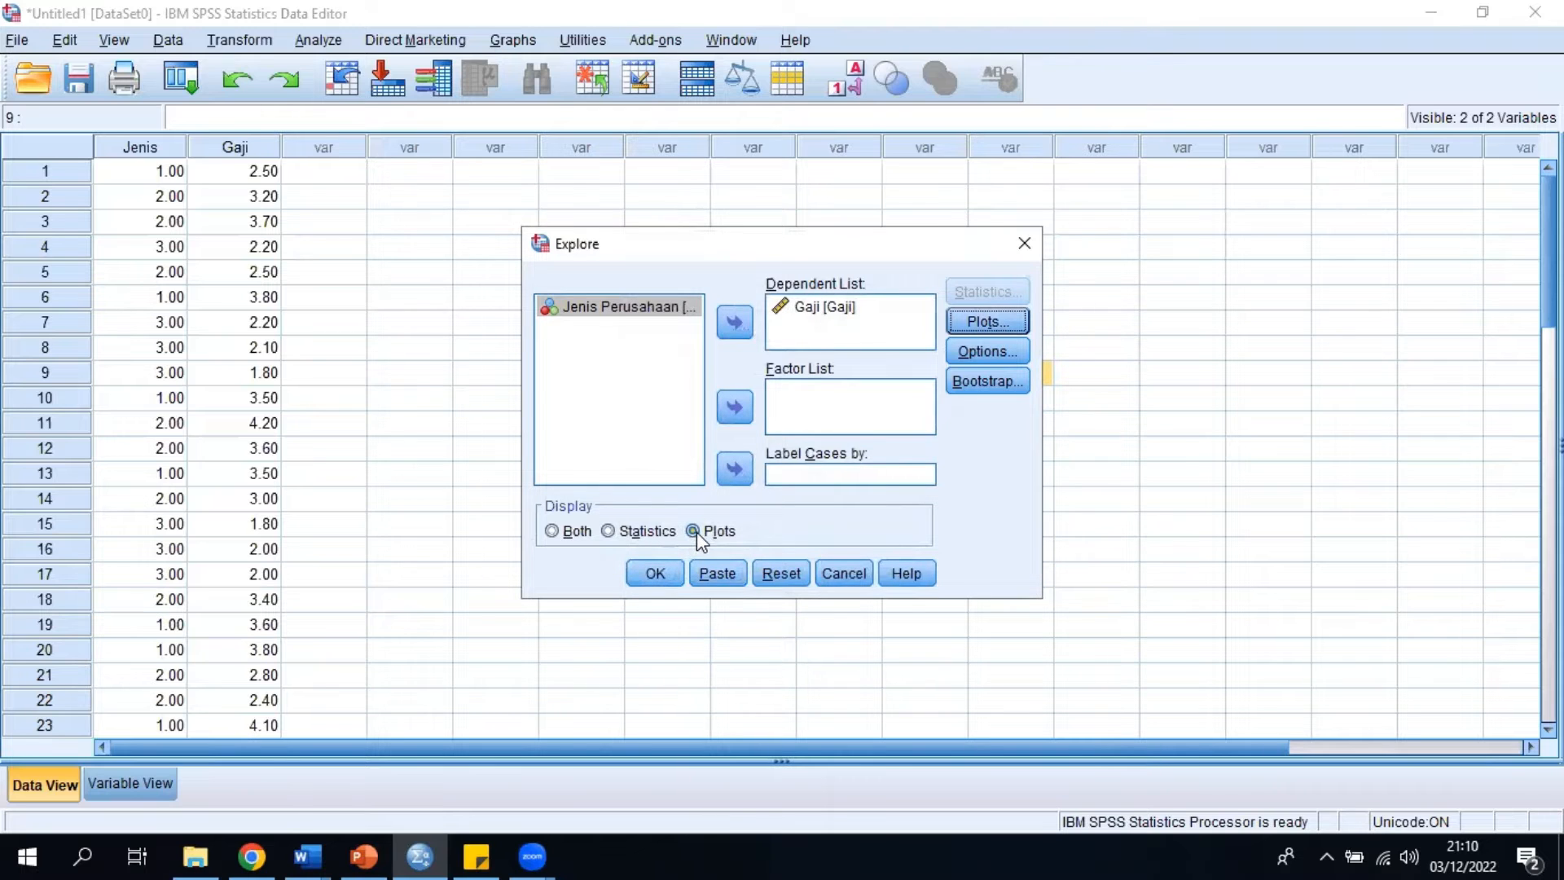
left_click(655, 573)
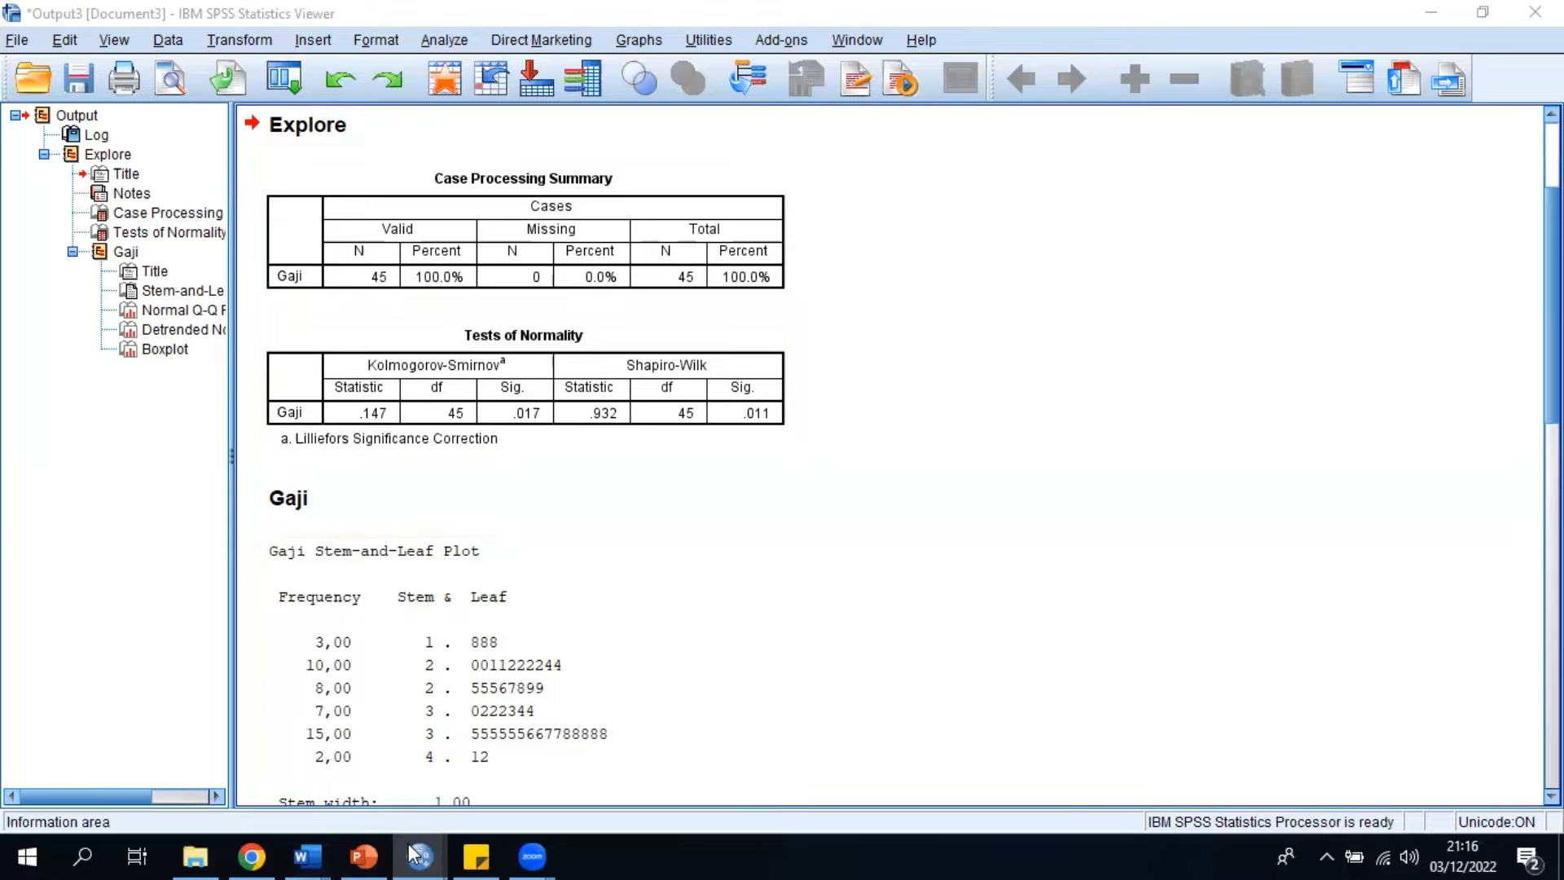
Return to the data set and set up a One-Way ANOVA with Gaji as the dependent variable and Jenis Perusahaan as the factor
mouse_move(416, 855)
left_click(251, 770)
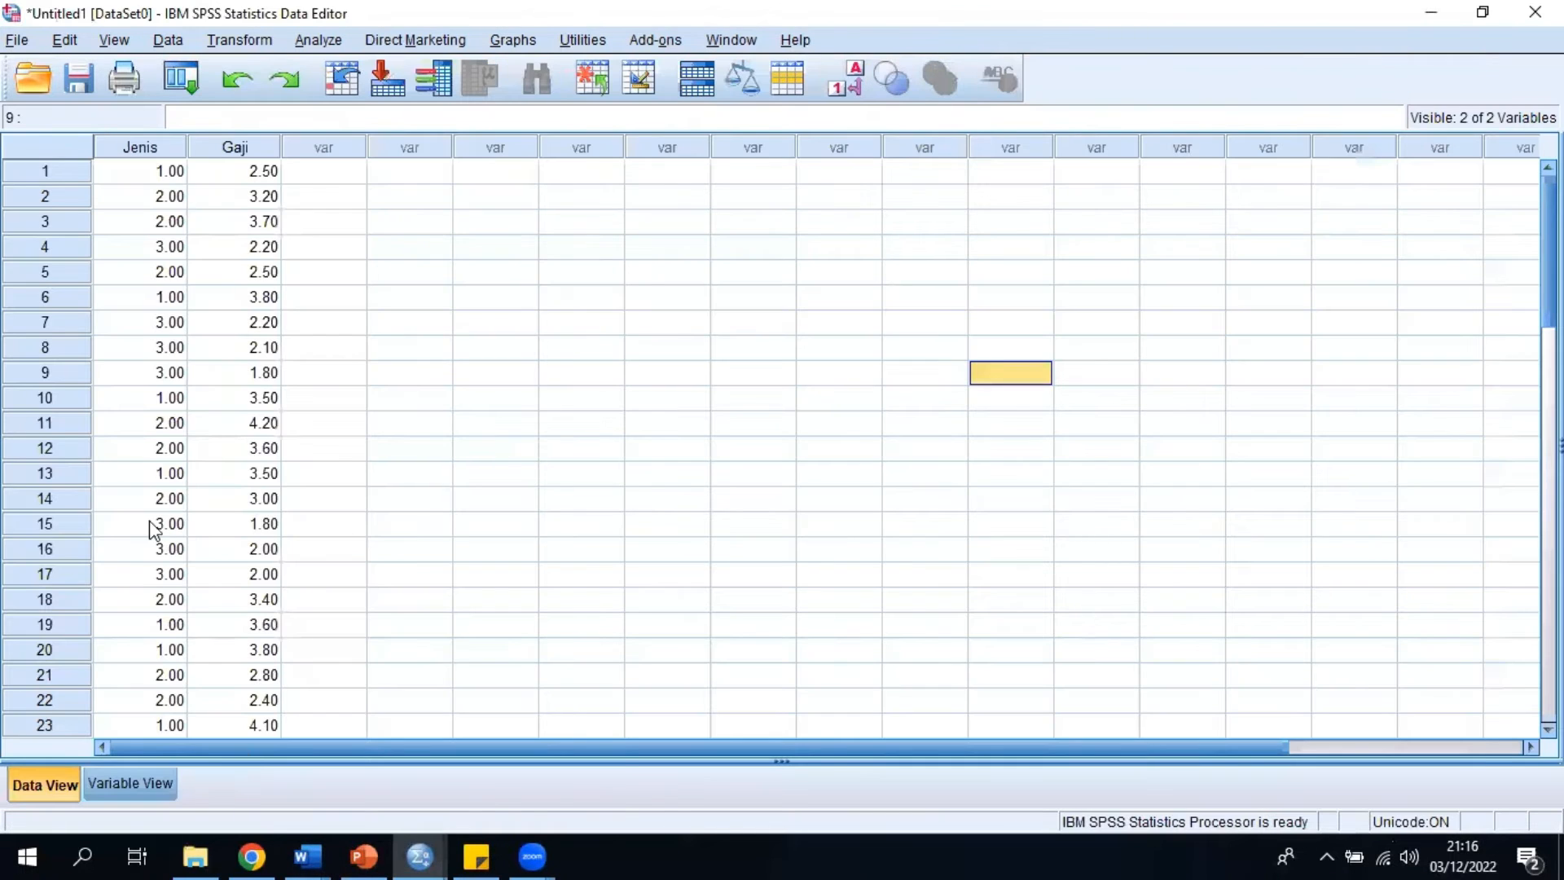
left_click(318, 40)
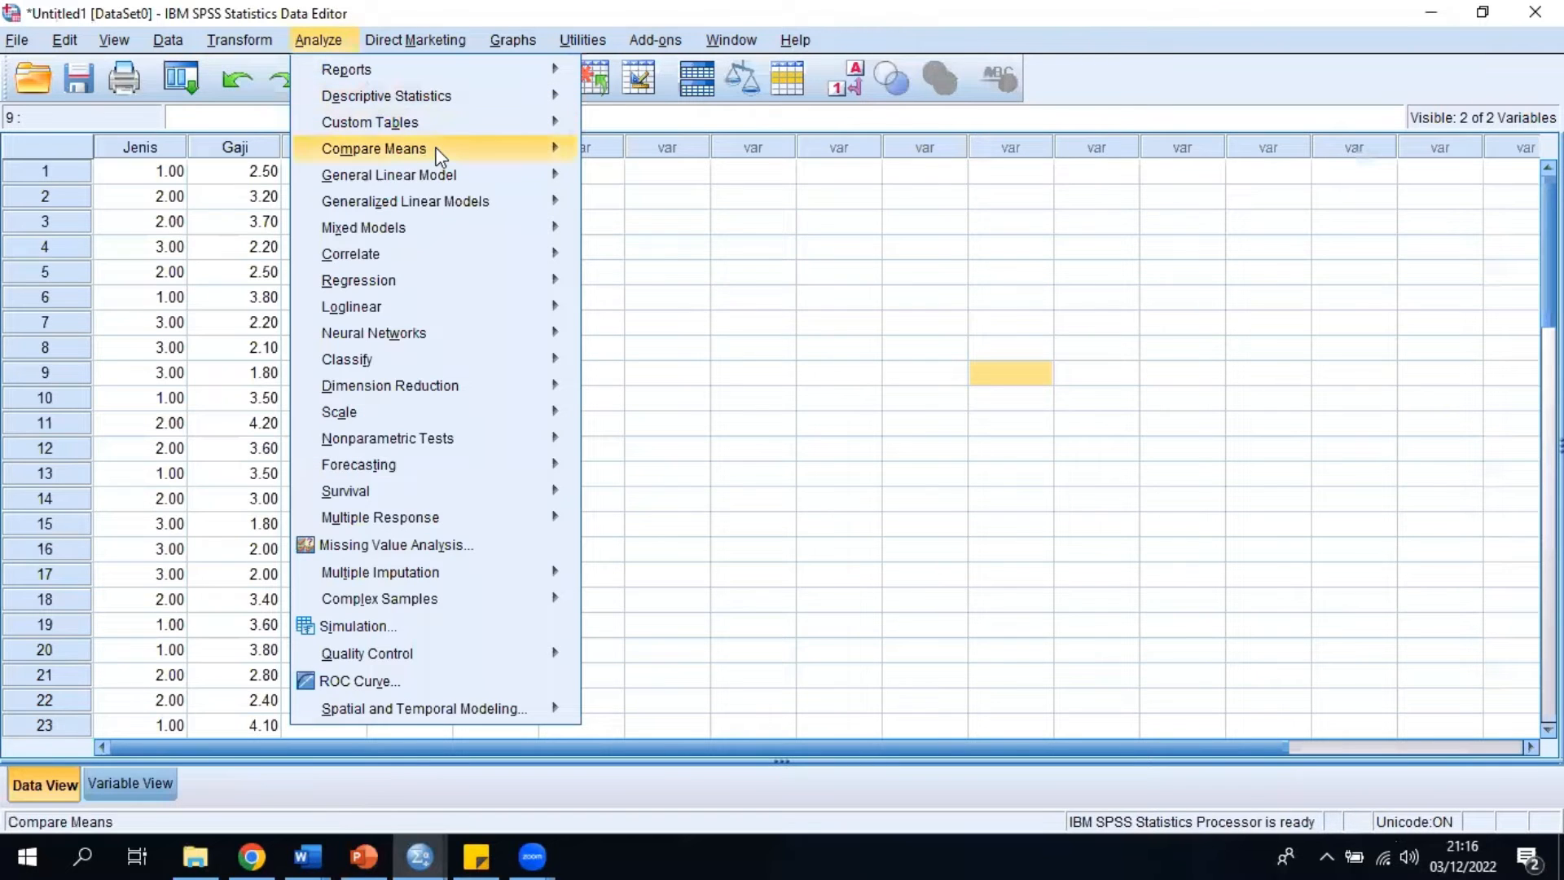
mouse_move(440, 155)
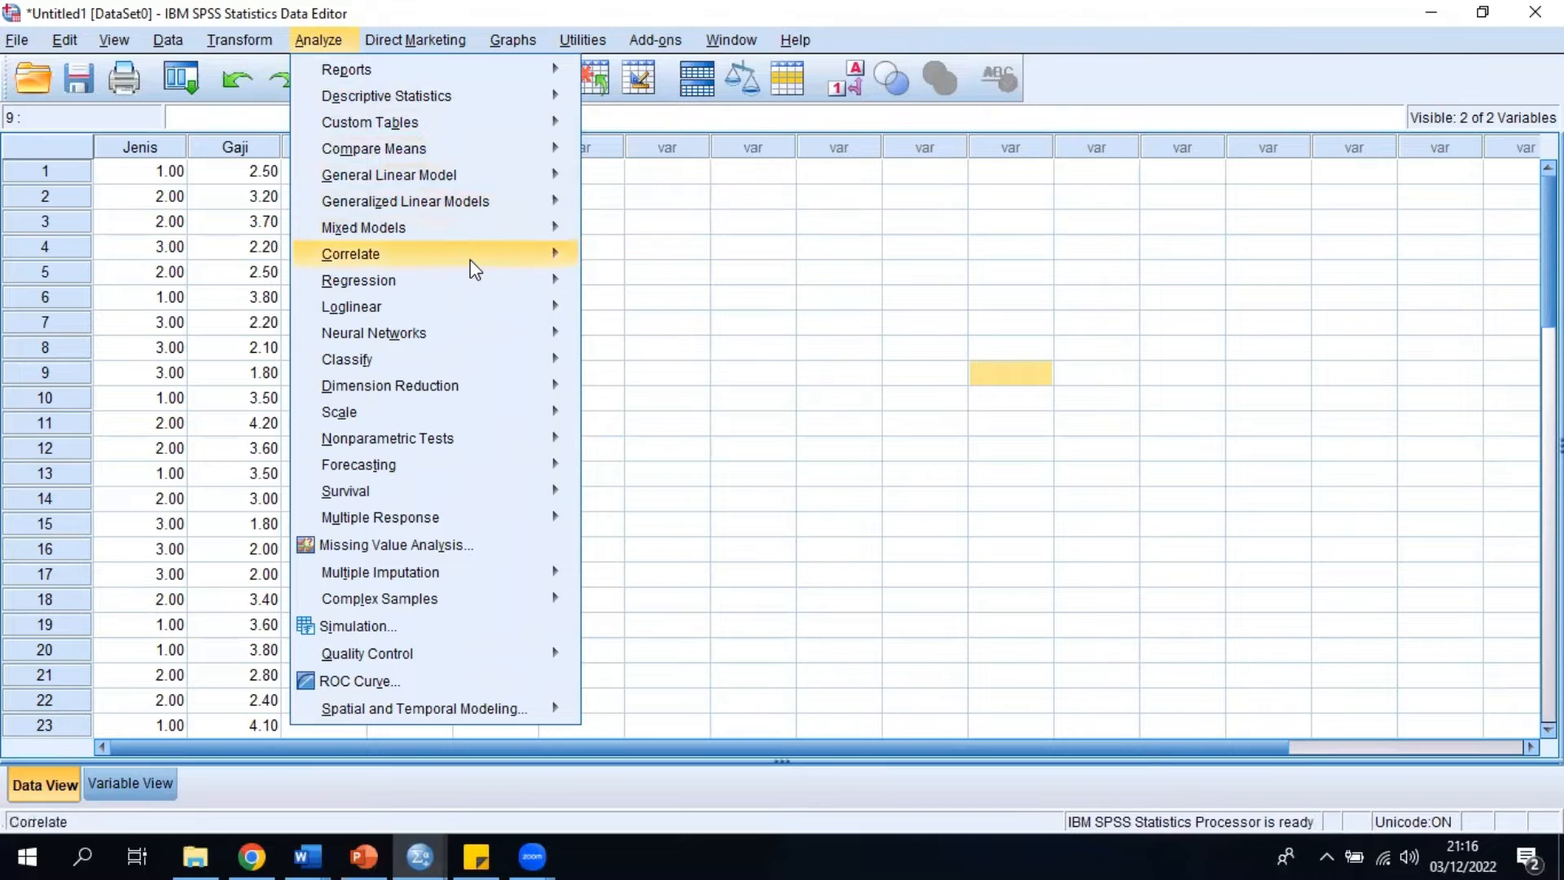
mouse_move(480, 284)
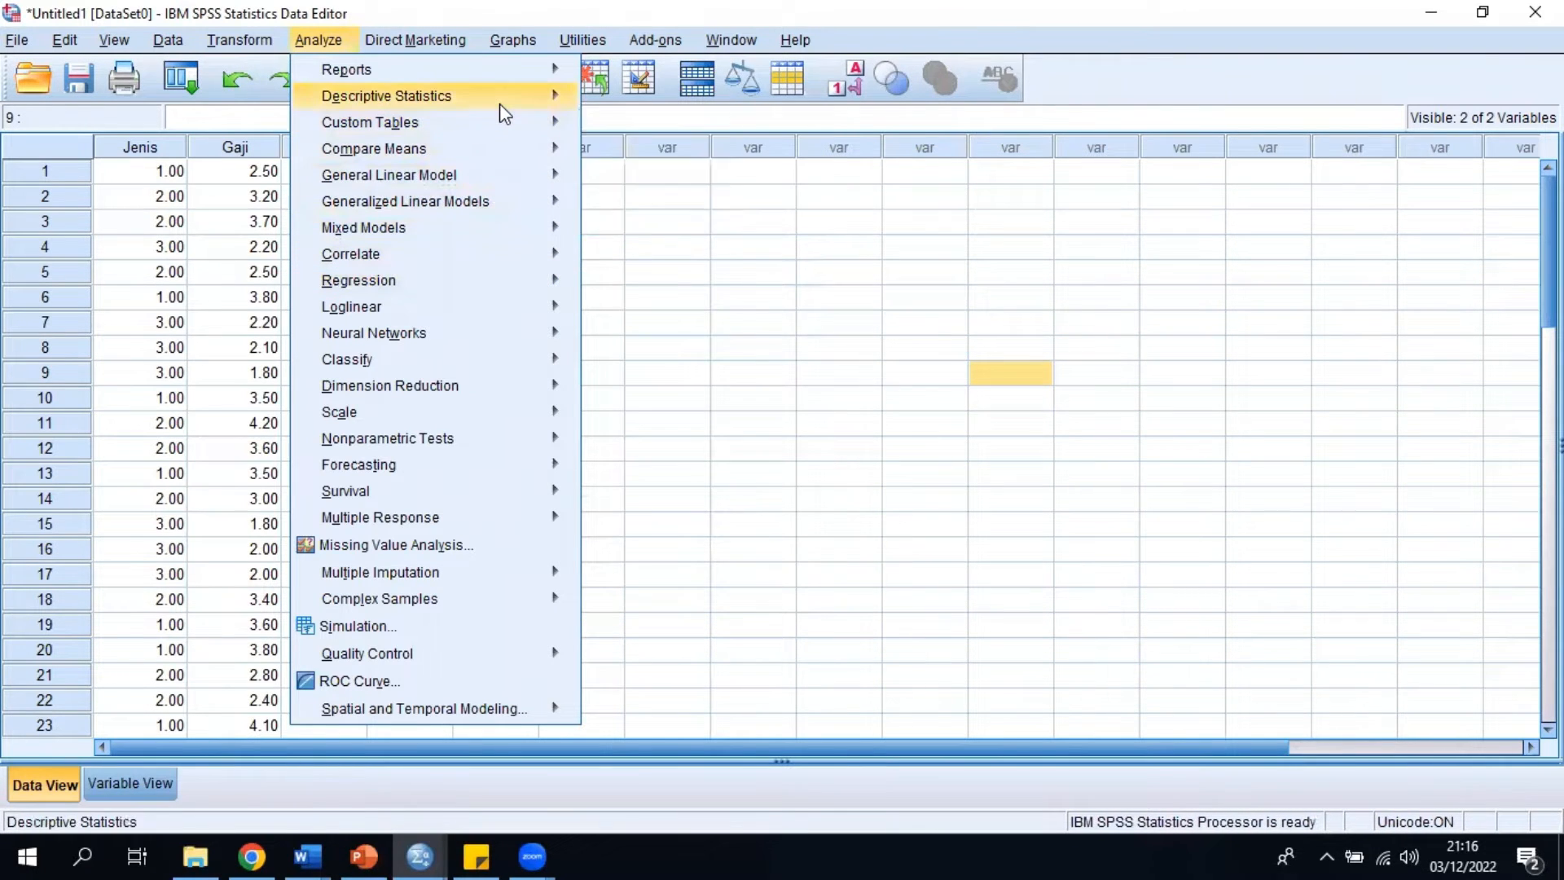
mouse_move(502, 103)
mouse_move(502, 160)
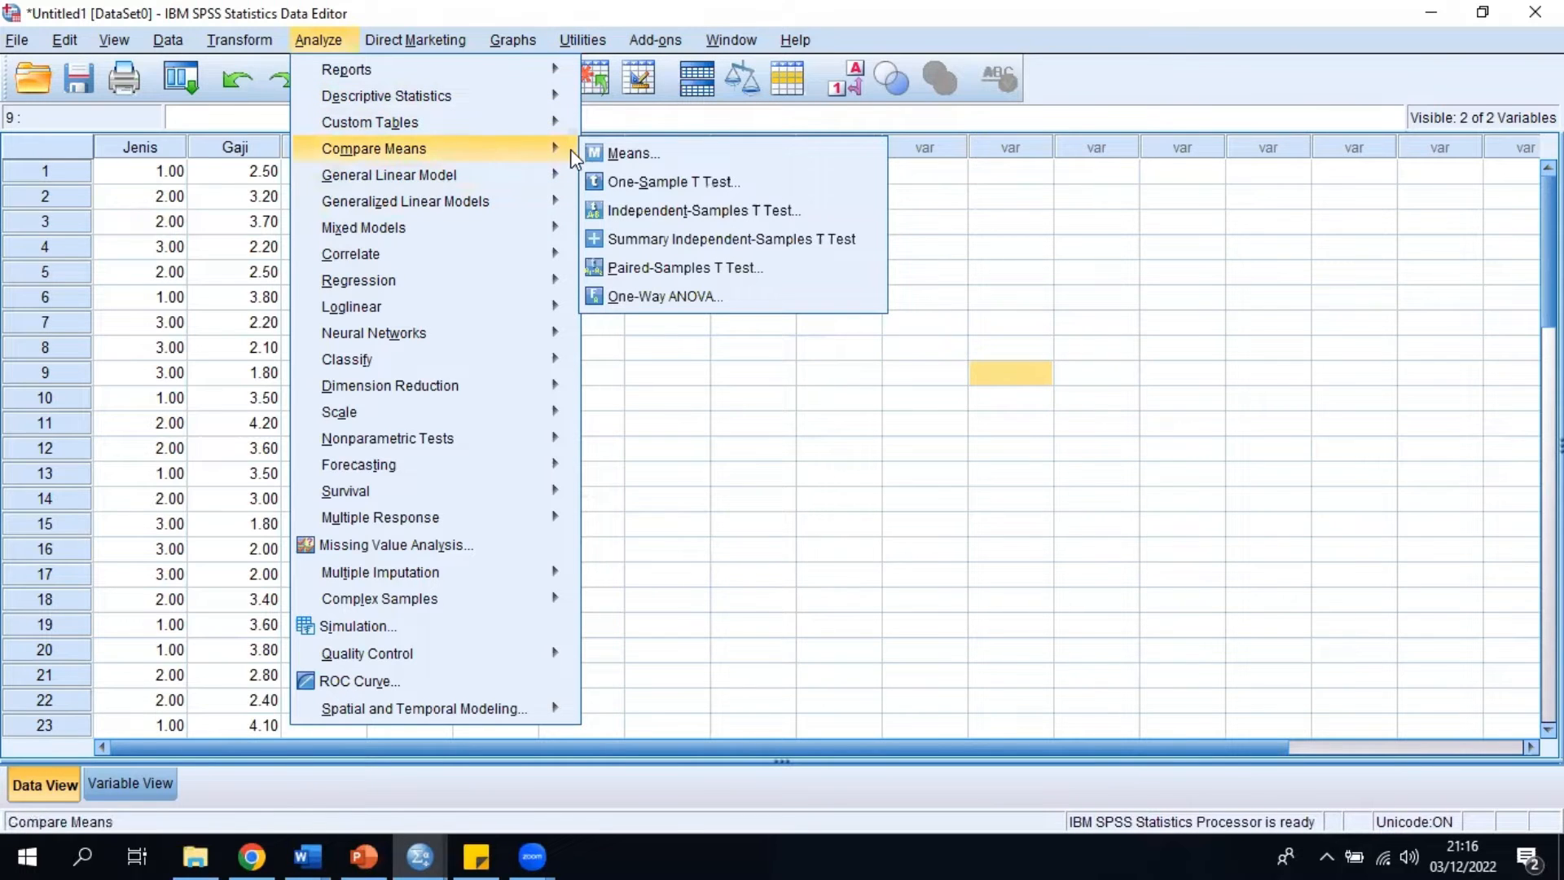
left_click(647, 295)
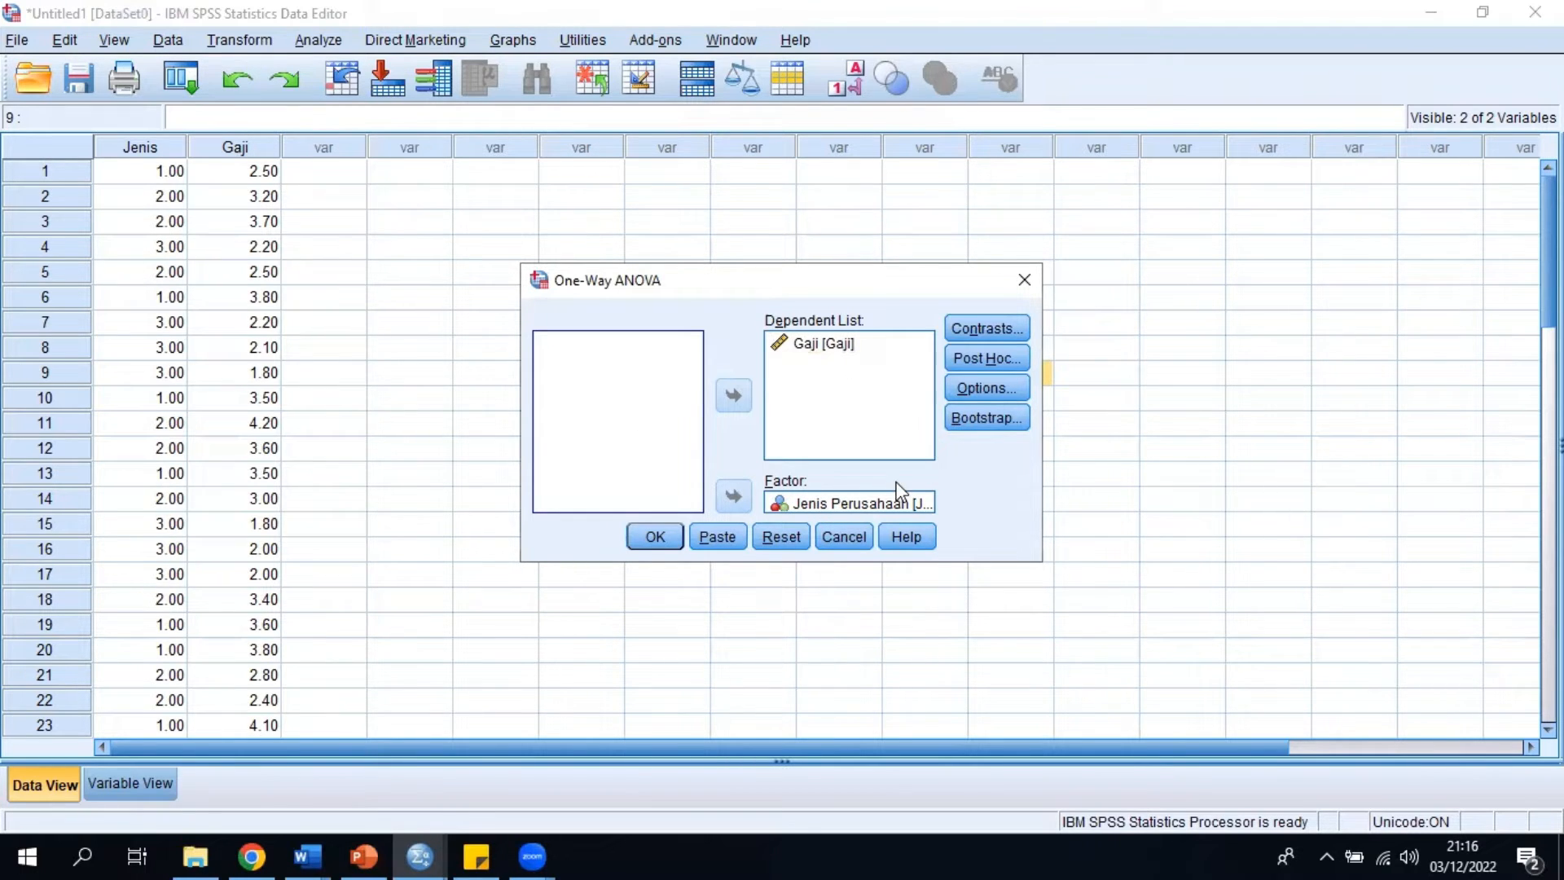
Select the Tukey post hoc test for the ANOVA, with a significance level of 0.05
left_click(963, 359)
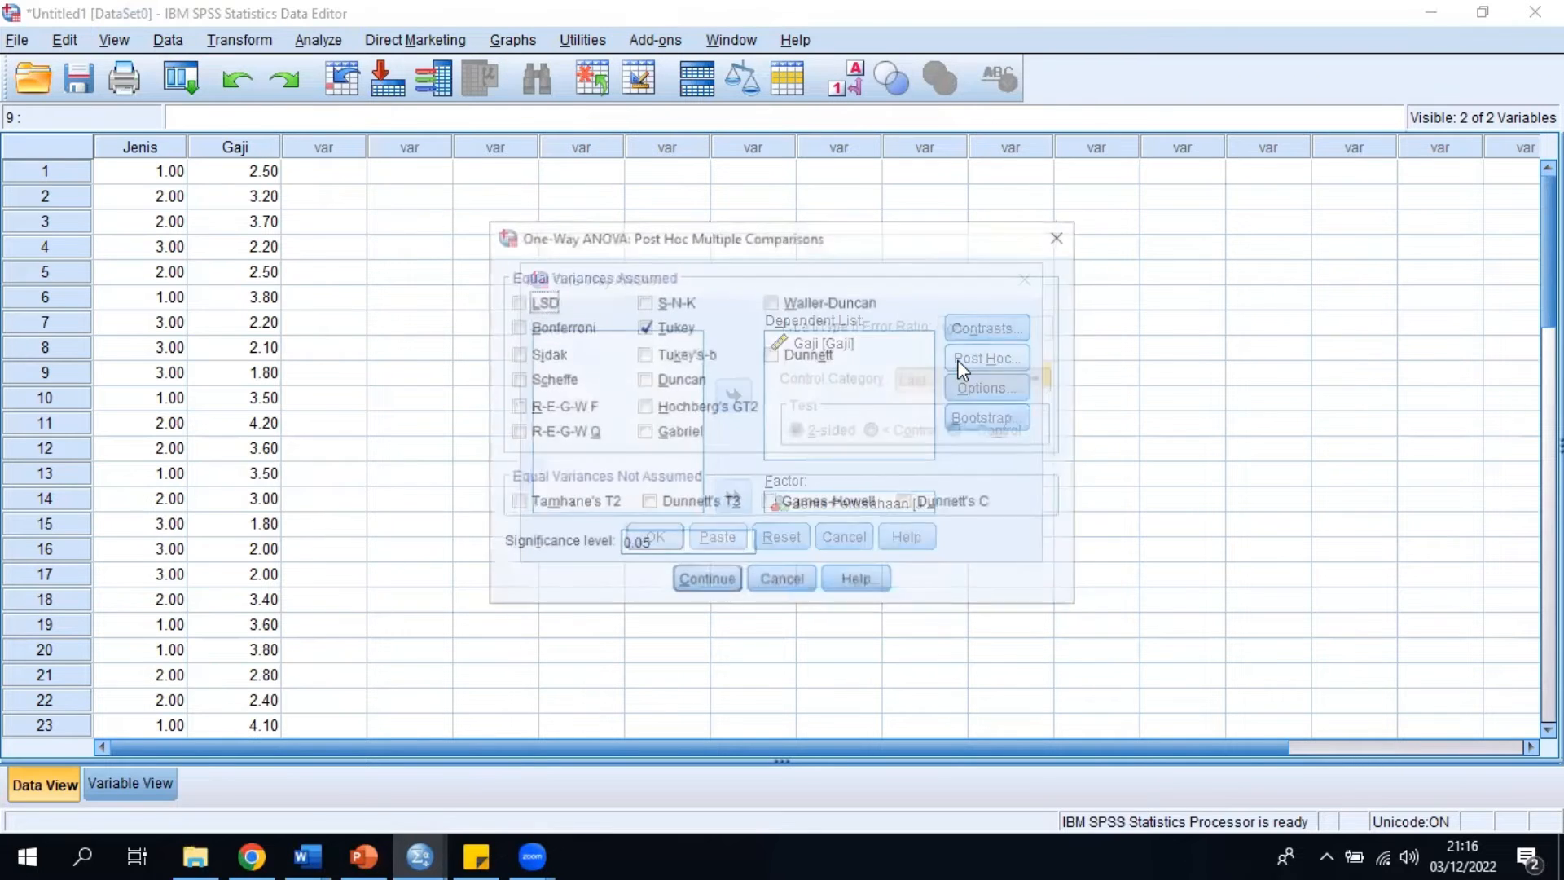
left_click(644, 328)
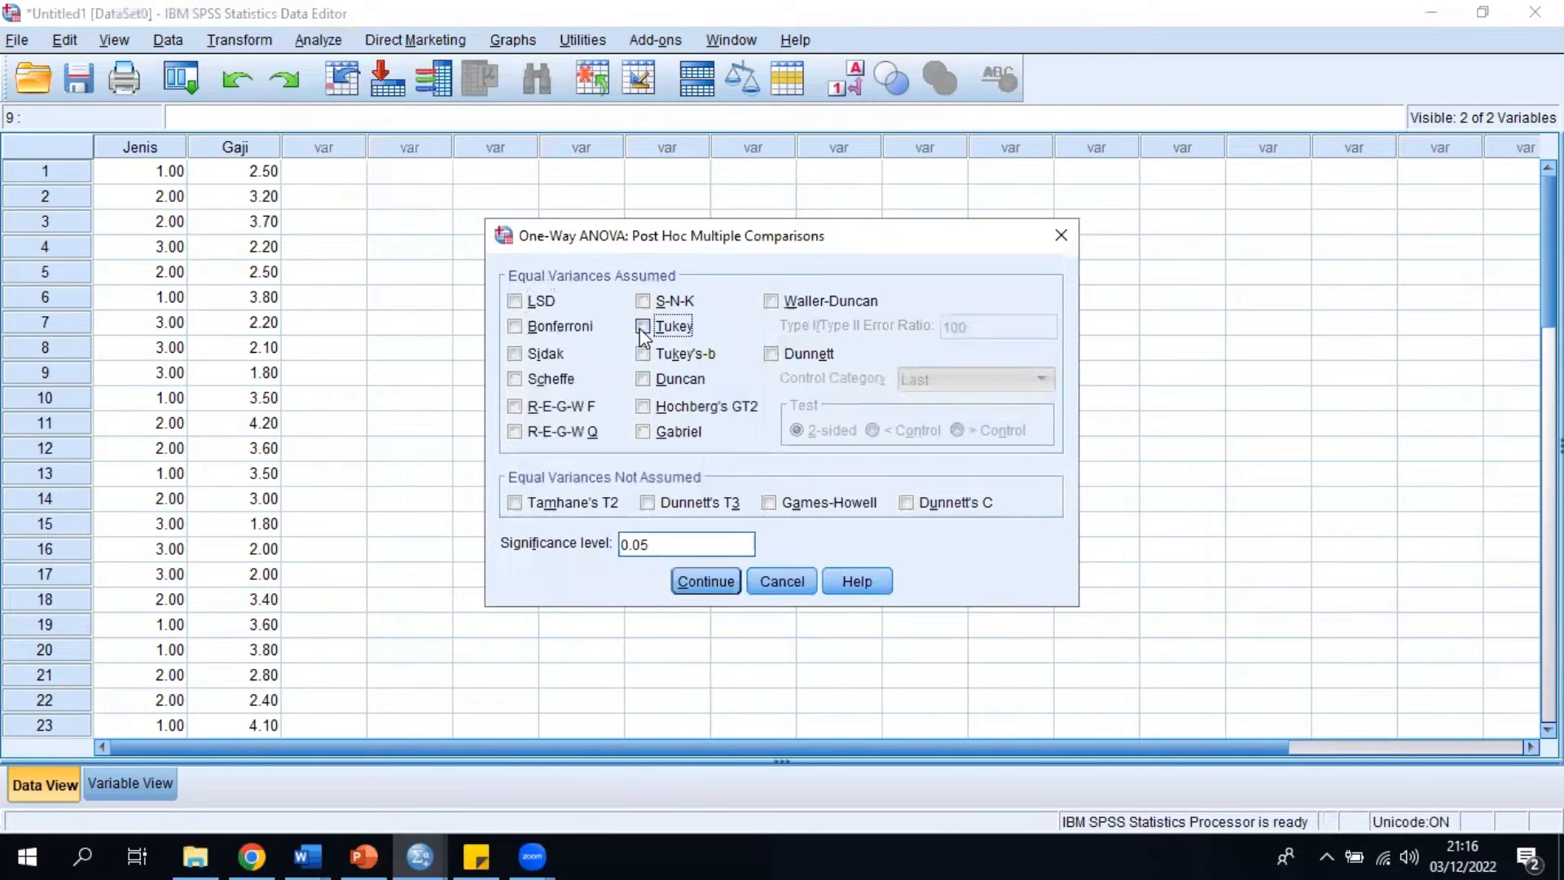
left_click(644, 329)
left_click(701, 580)
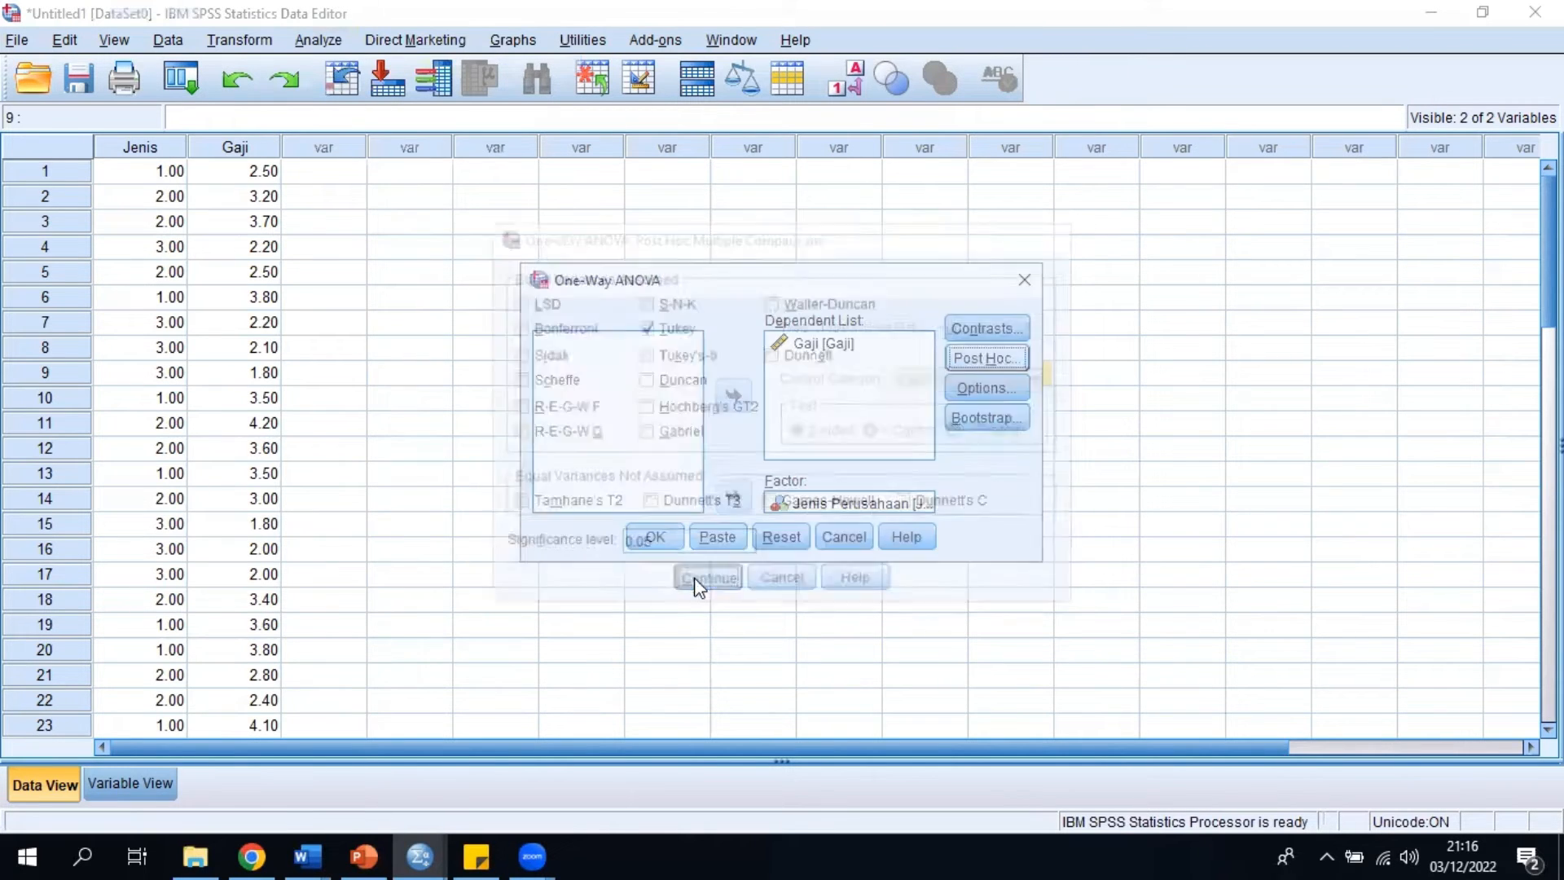
Run the ANOVA with descriptive statistics and the homogeneity of variance test, excluding missing cases analysis by analysis
left_click(959, 389)
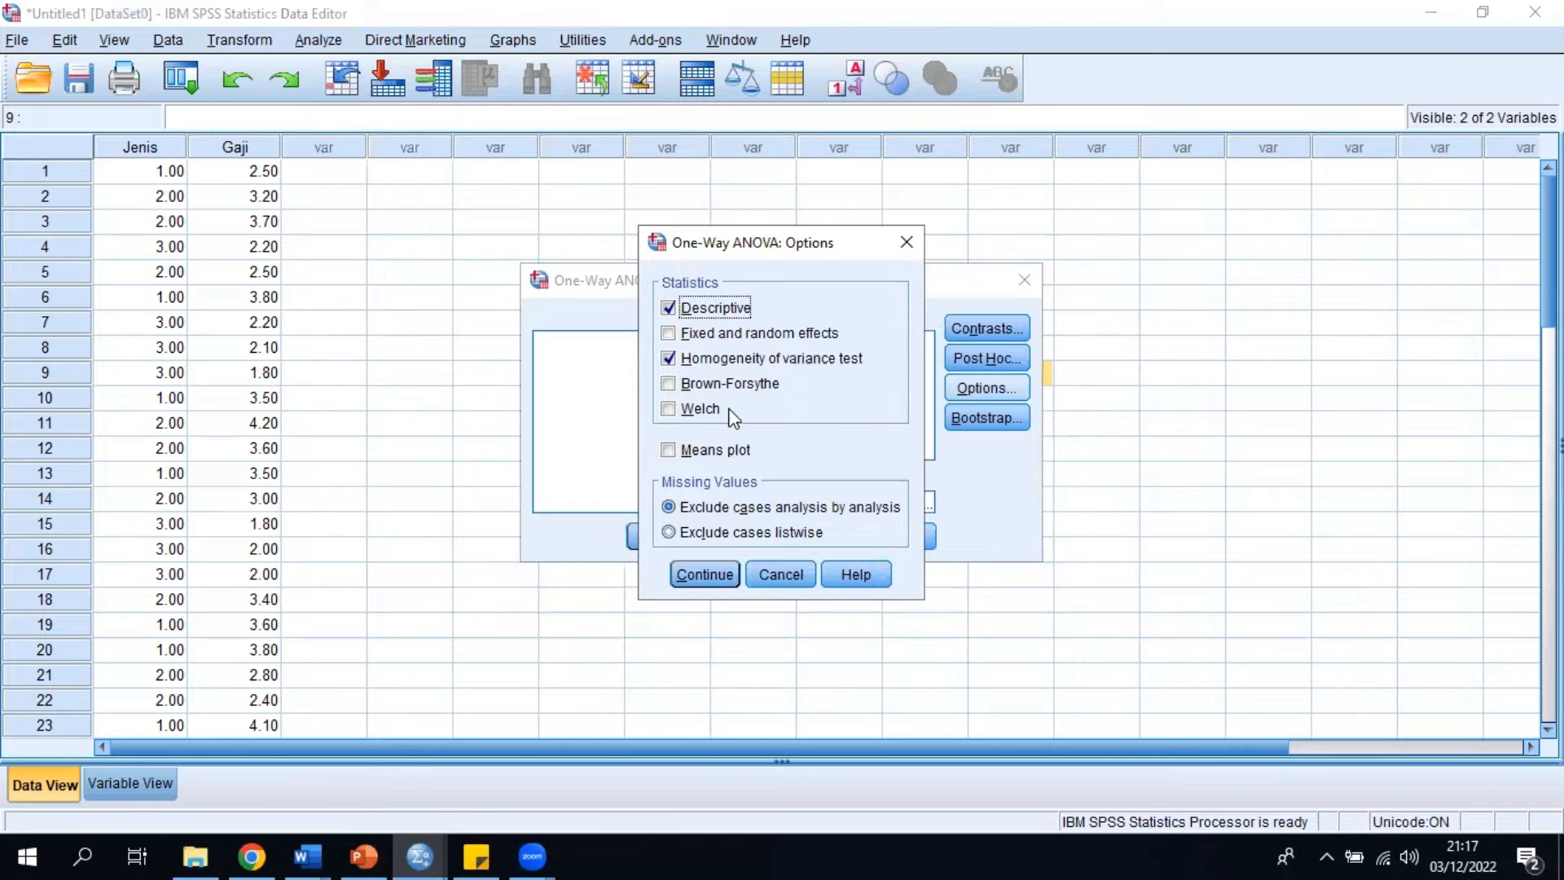
left_click(722, 509)
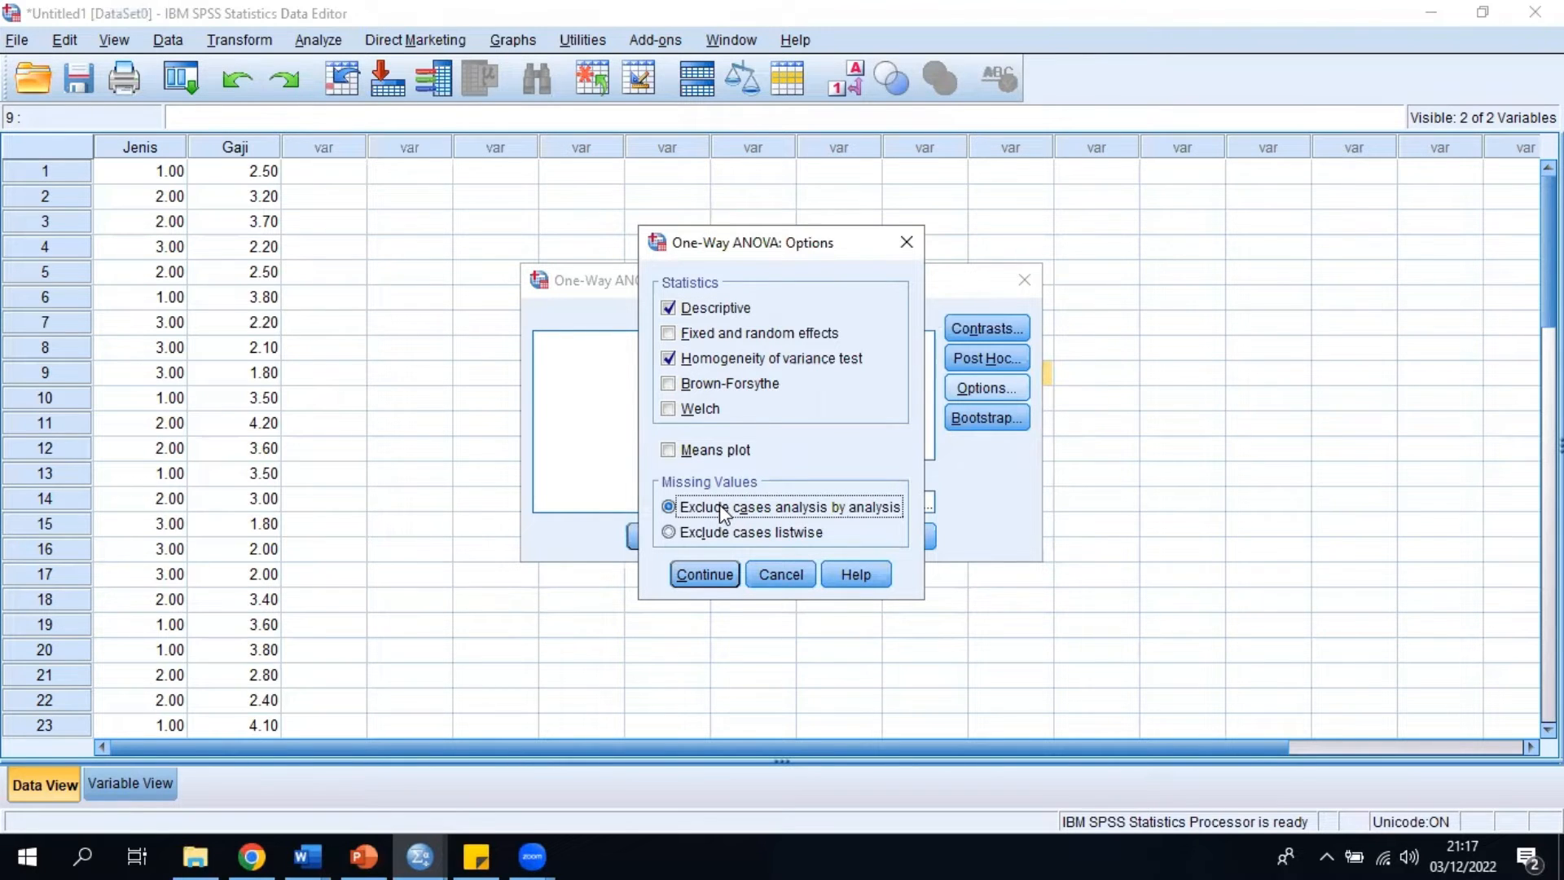
left_click(712, 575)
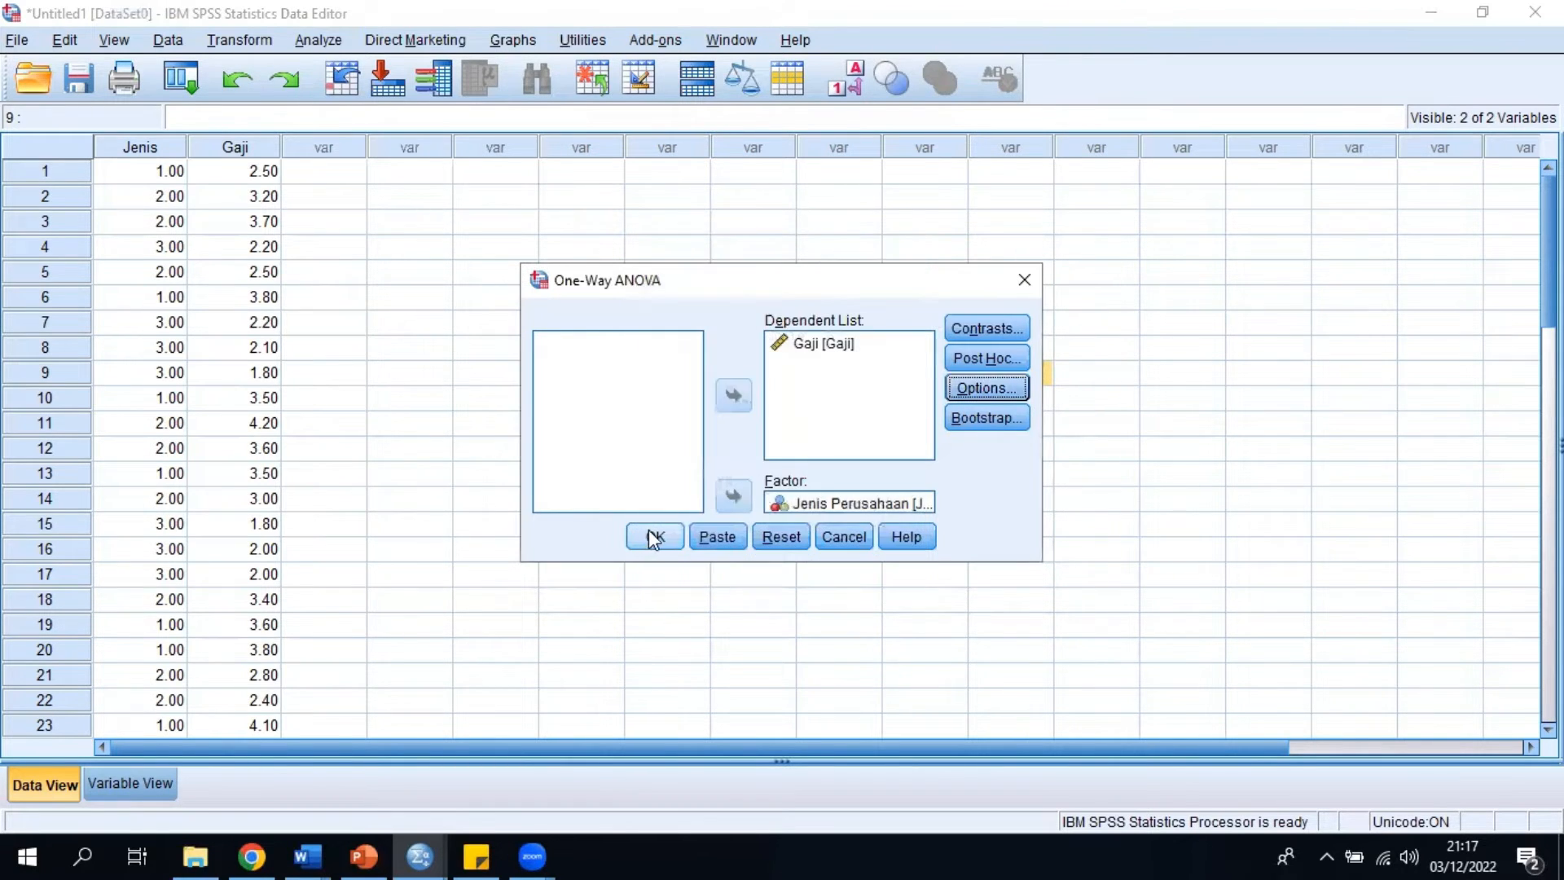
left_click(655, 536)
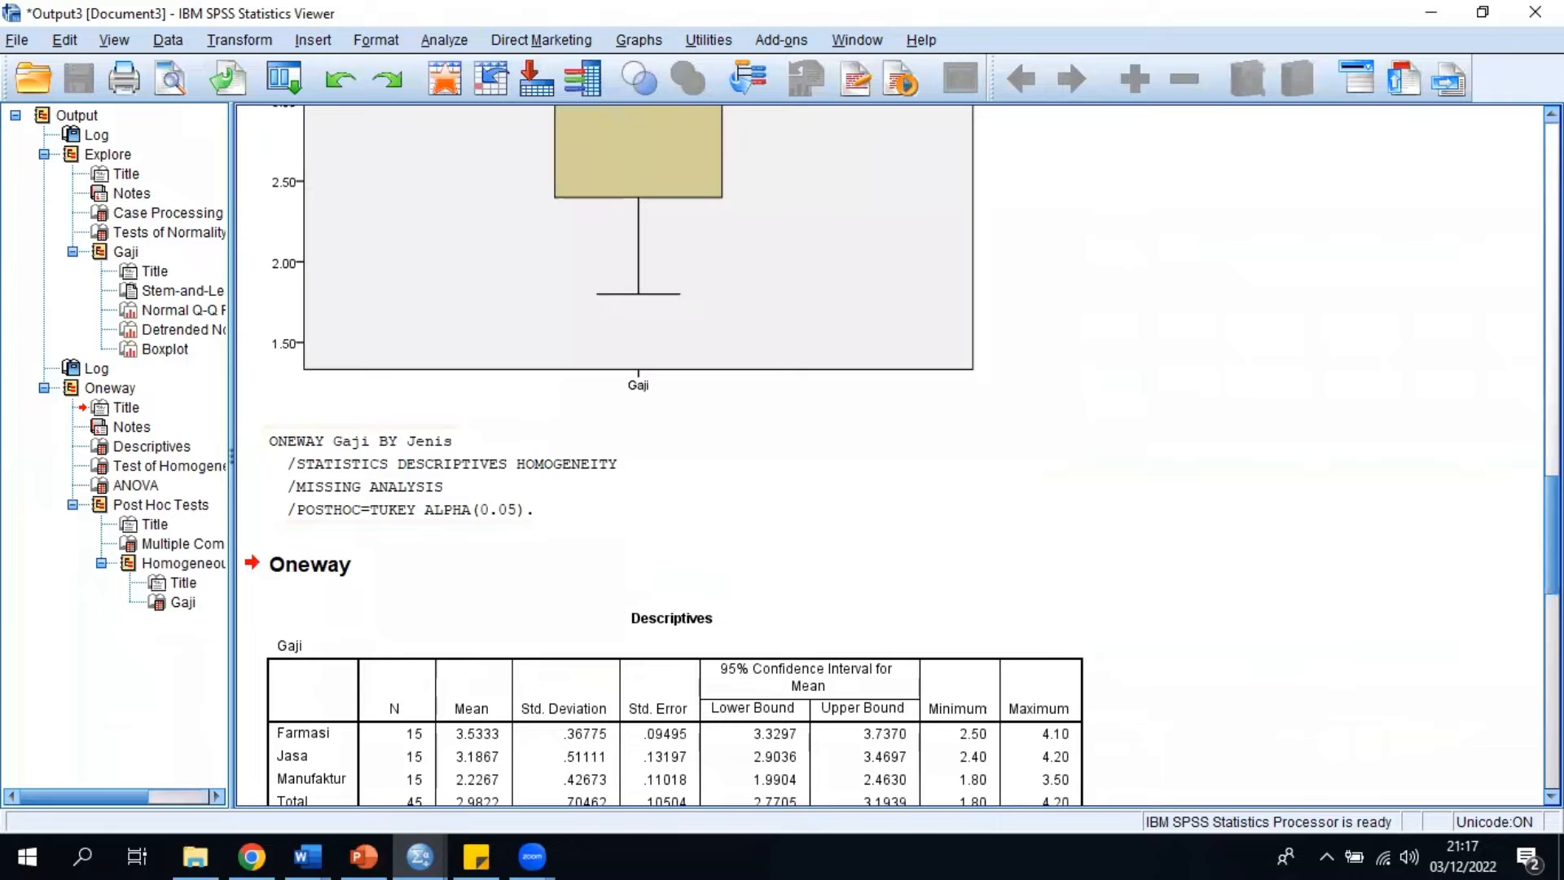
Examine the Oneway output: the descriptives, test of homogeneity of variances, ANOVA table and Tukey multiple comparisons
scroll(896, 457, "down", 4)
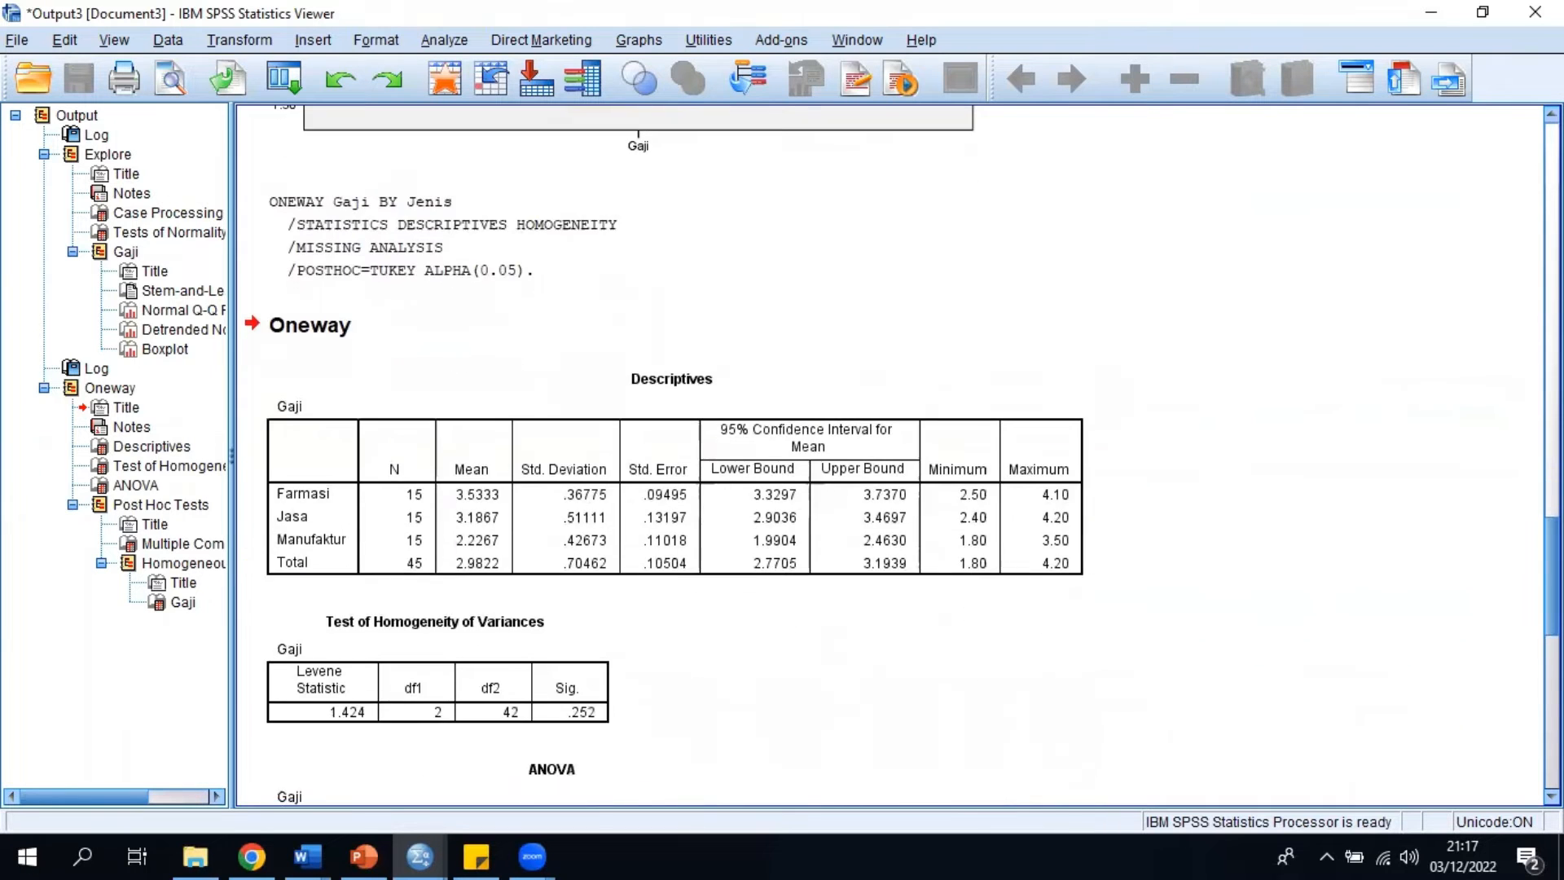
scroll(896, 456, "down", 1)
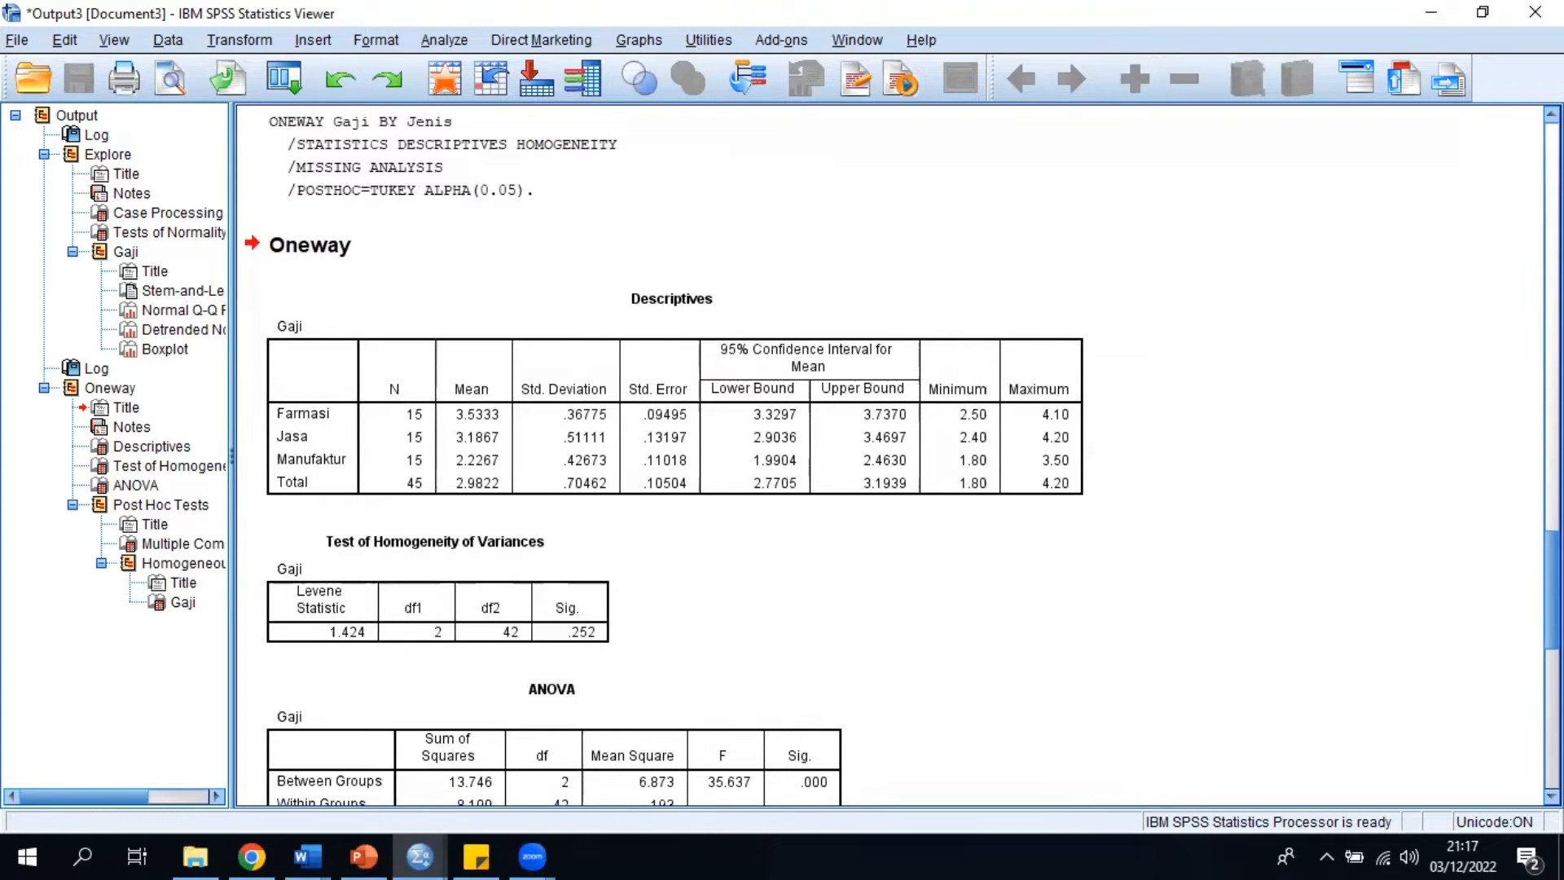
scroll(892, 456, "down", 3)
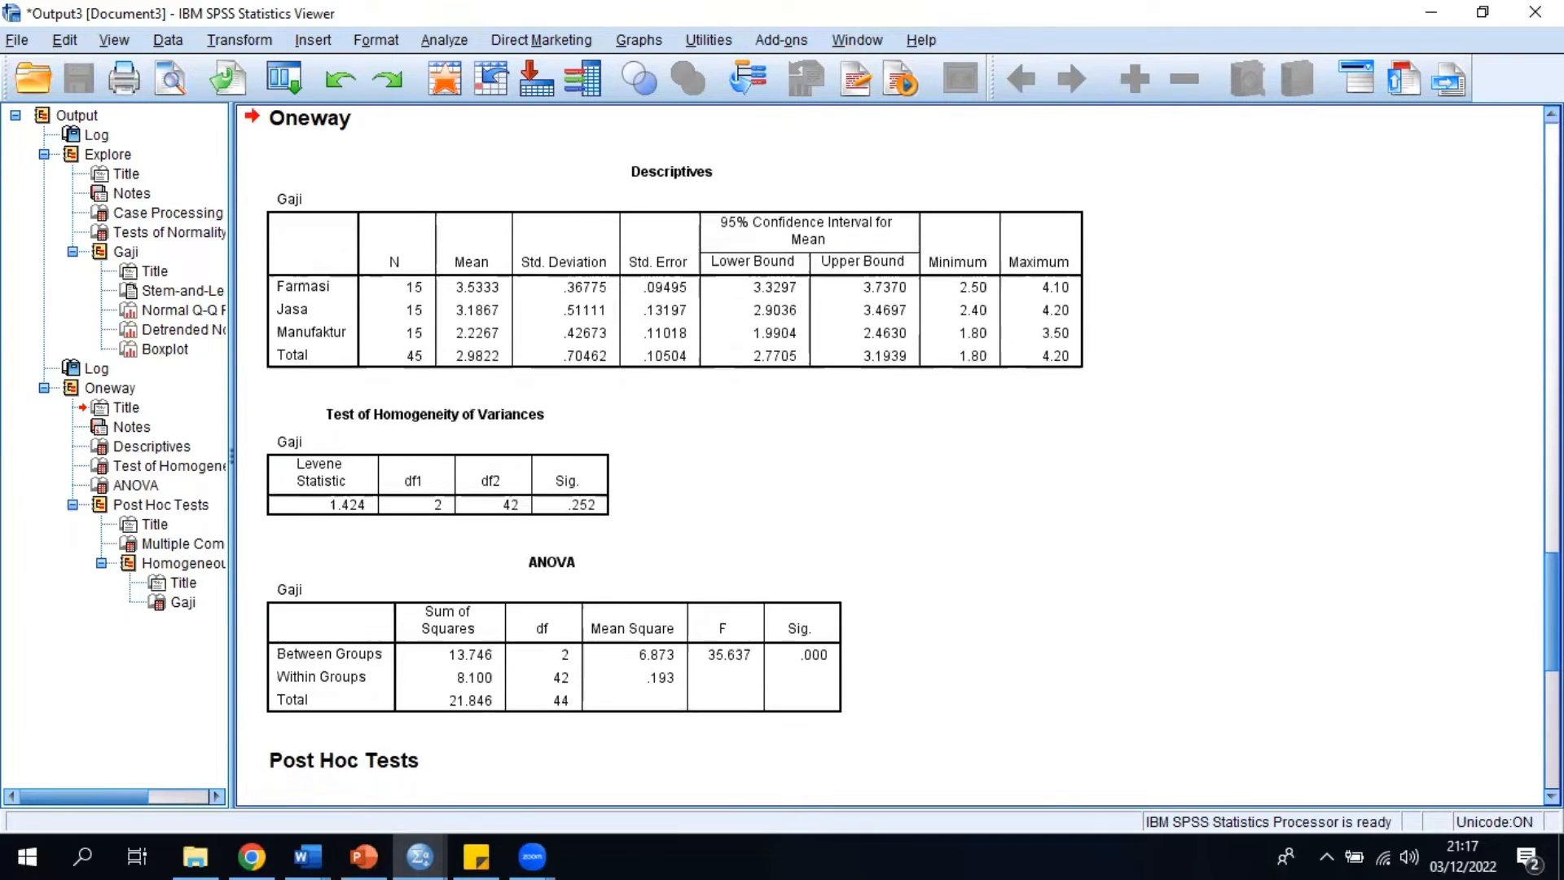
scroll(896, 456, "down", 3)
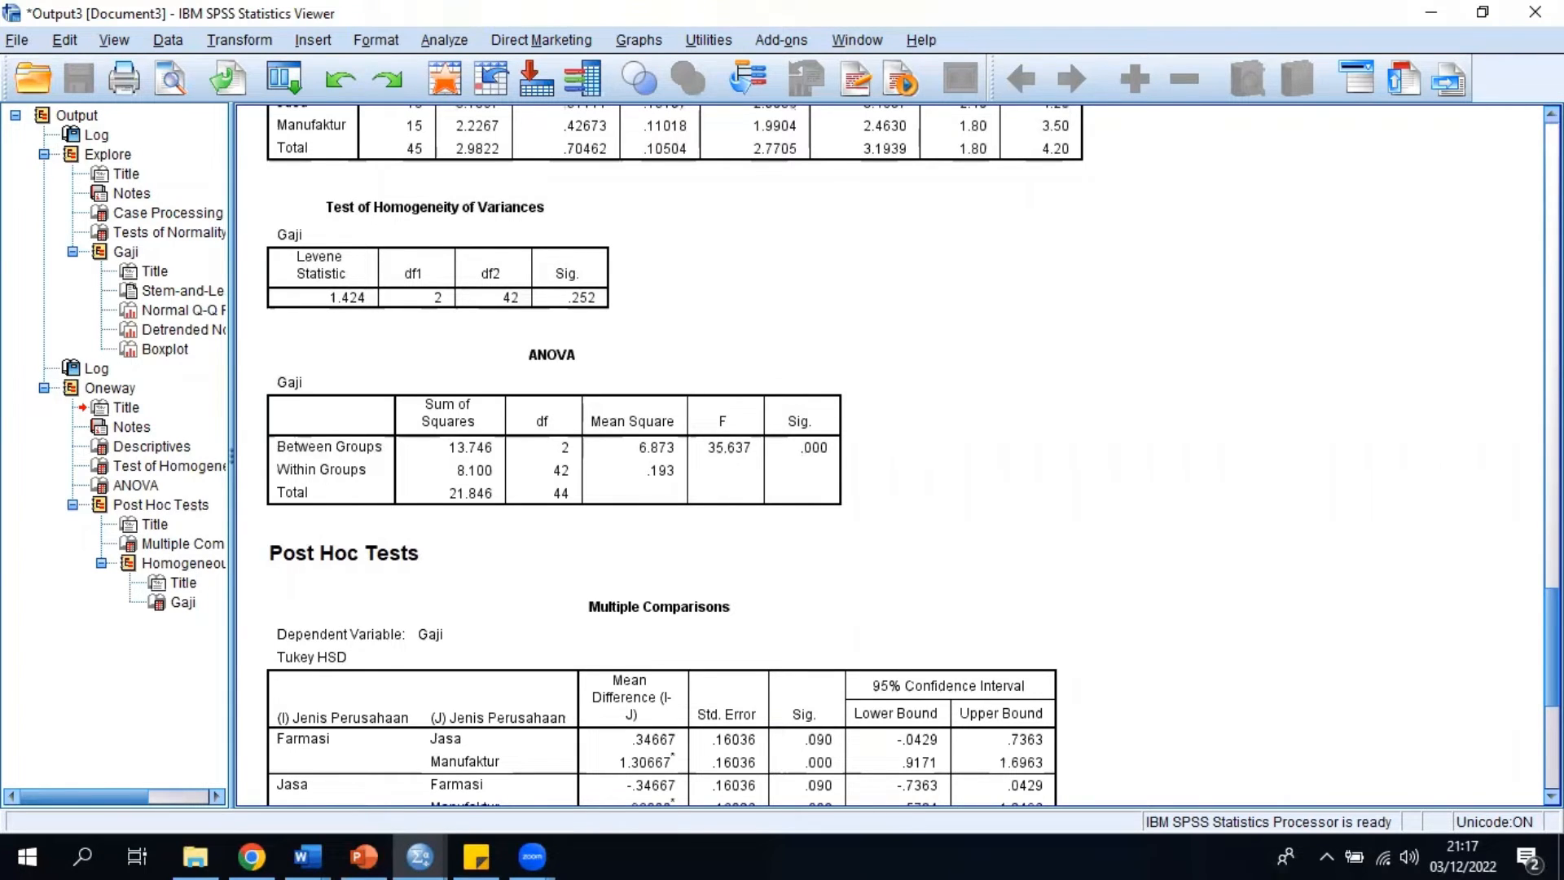
scroll(896, 457, "down", 6)
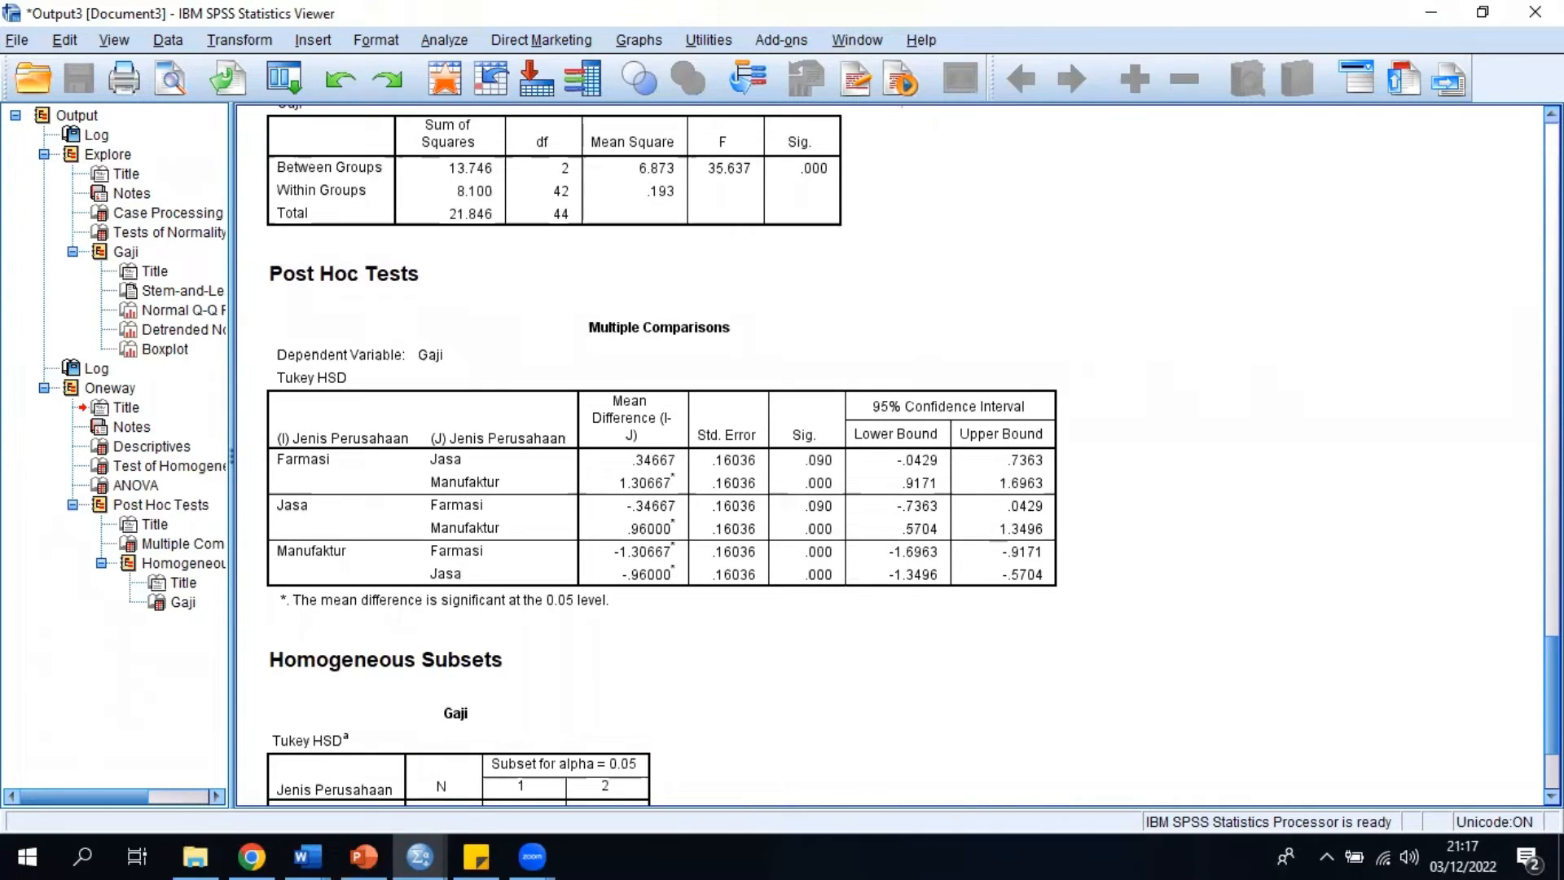
scroll(640, 694, "down", 3)
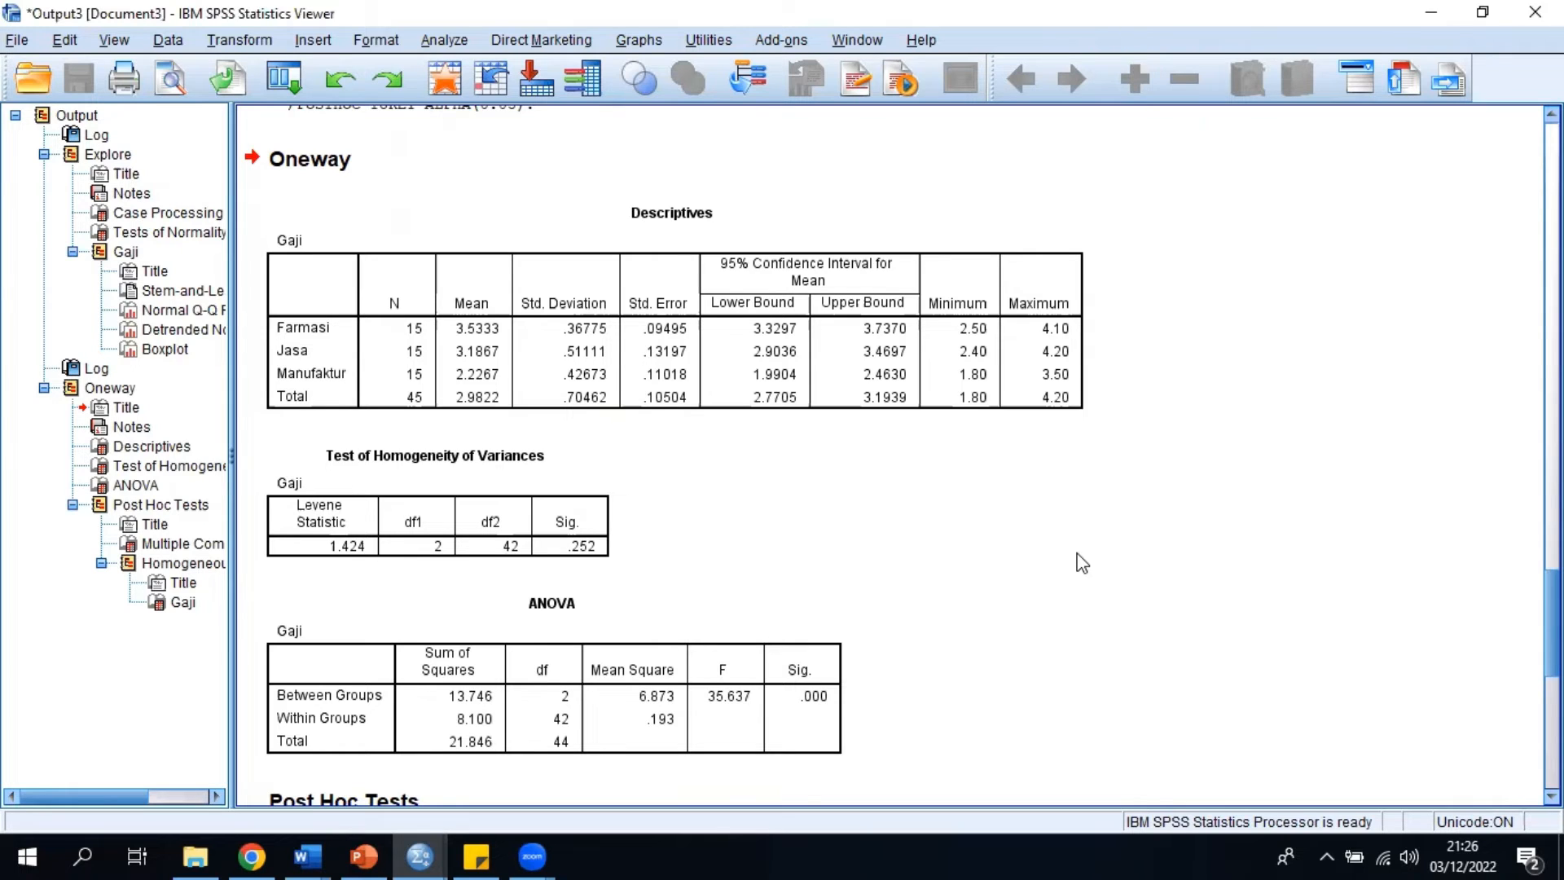
left_click(505, 457)
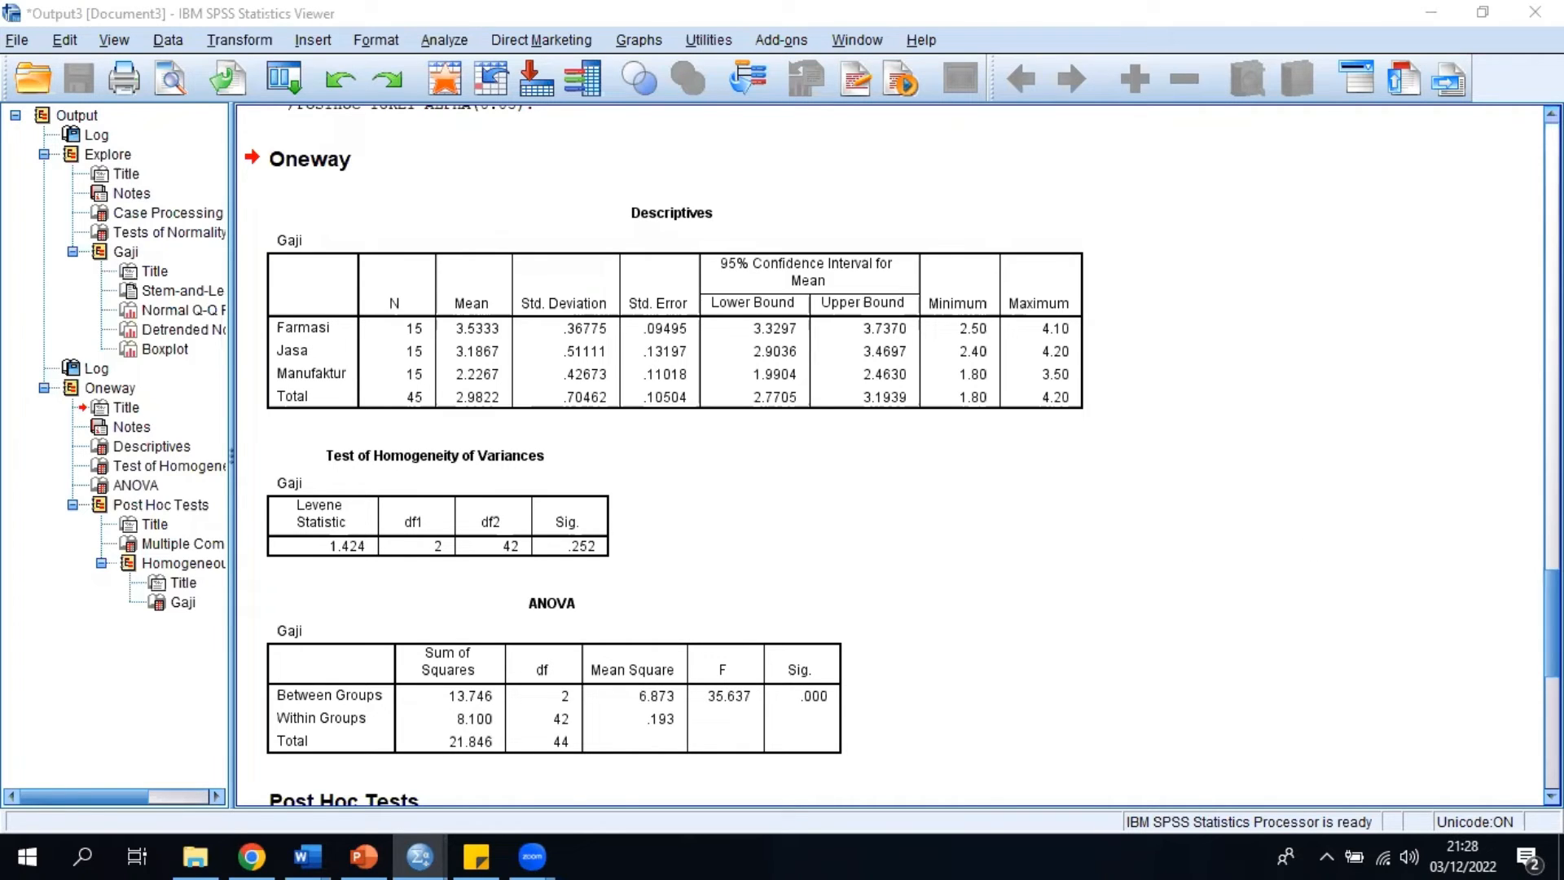
scroll(1026, 432, "down", 5)
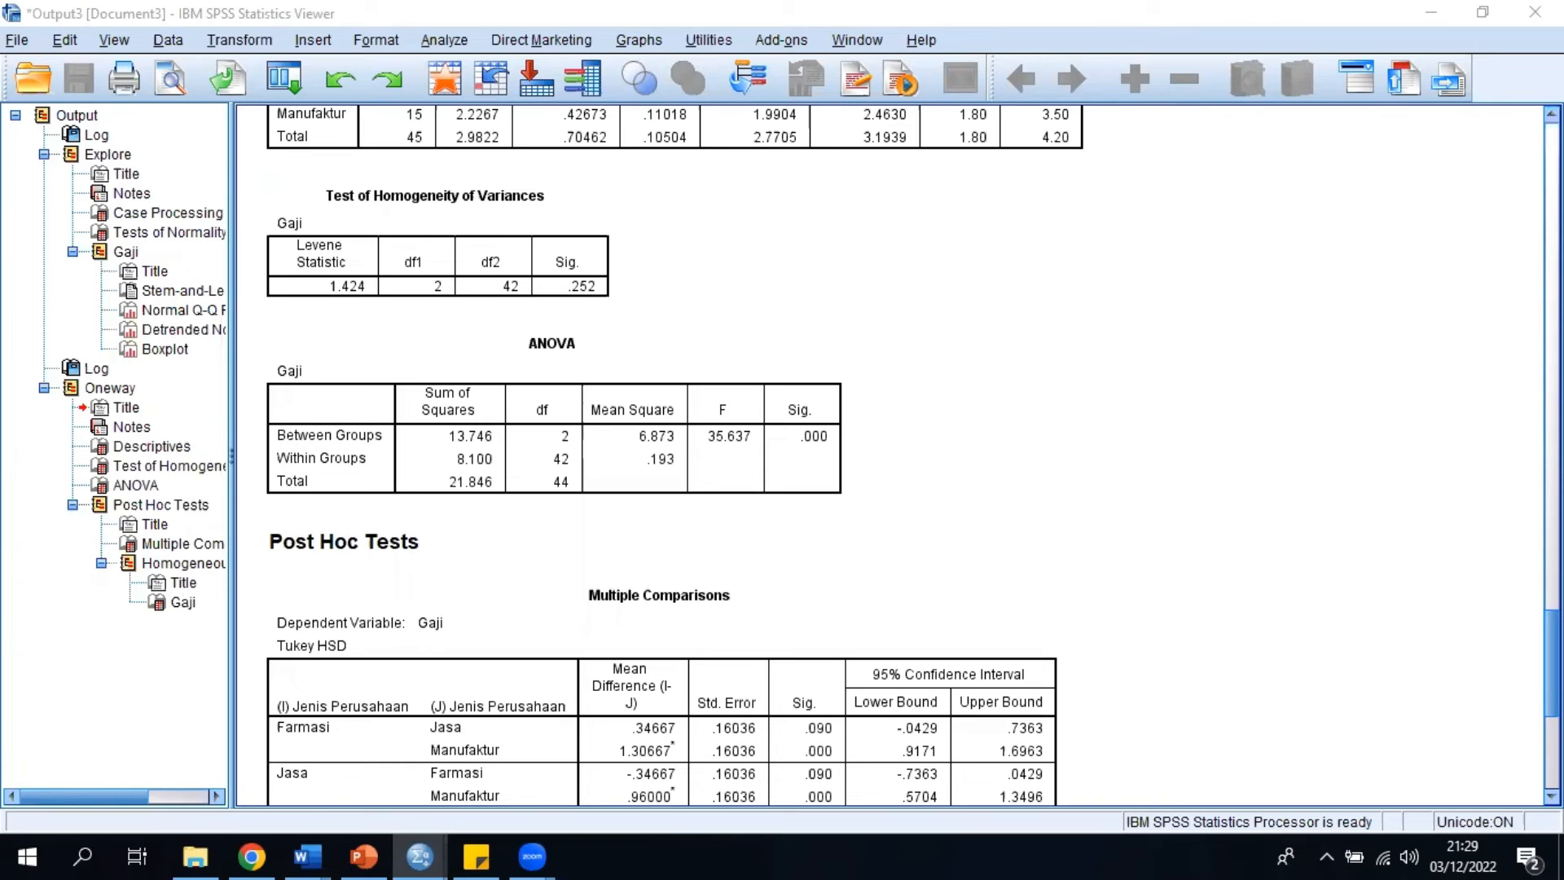
scroll(896, 456, "down", 3)
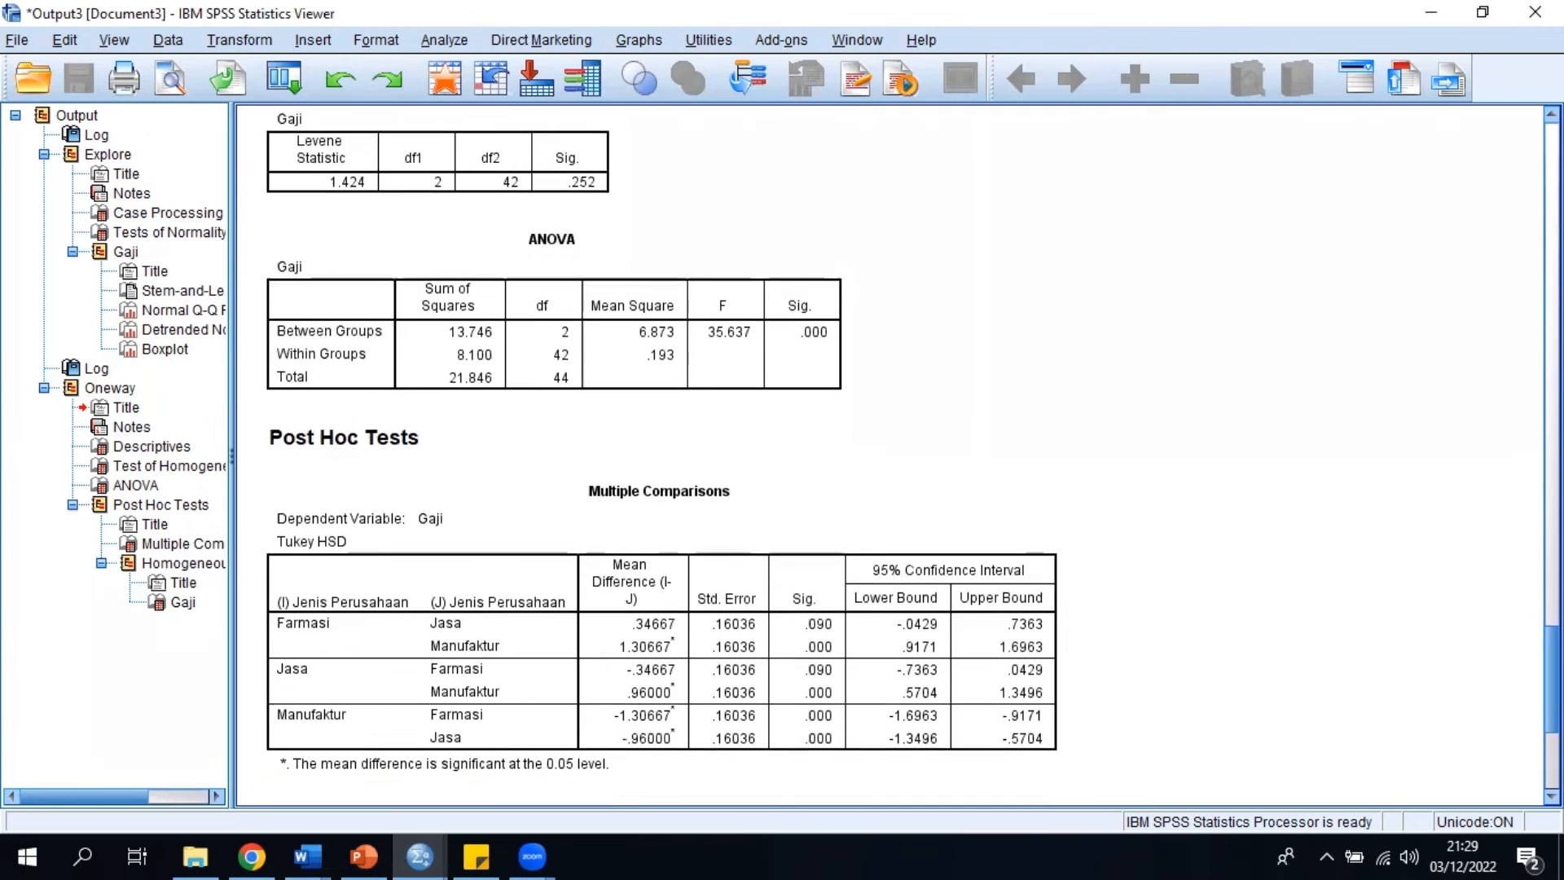
scroll(896, 456, "down", 1)
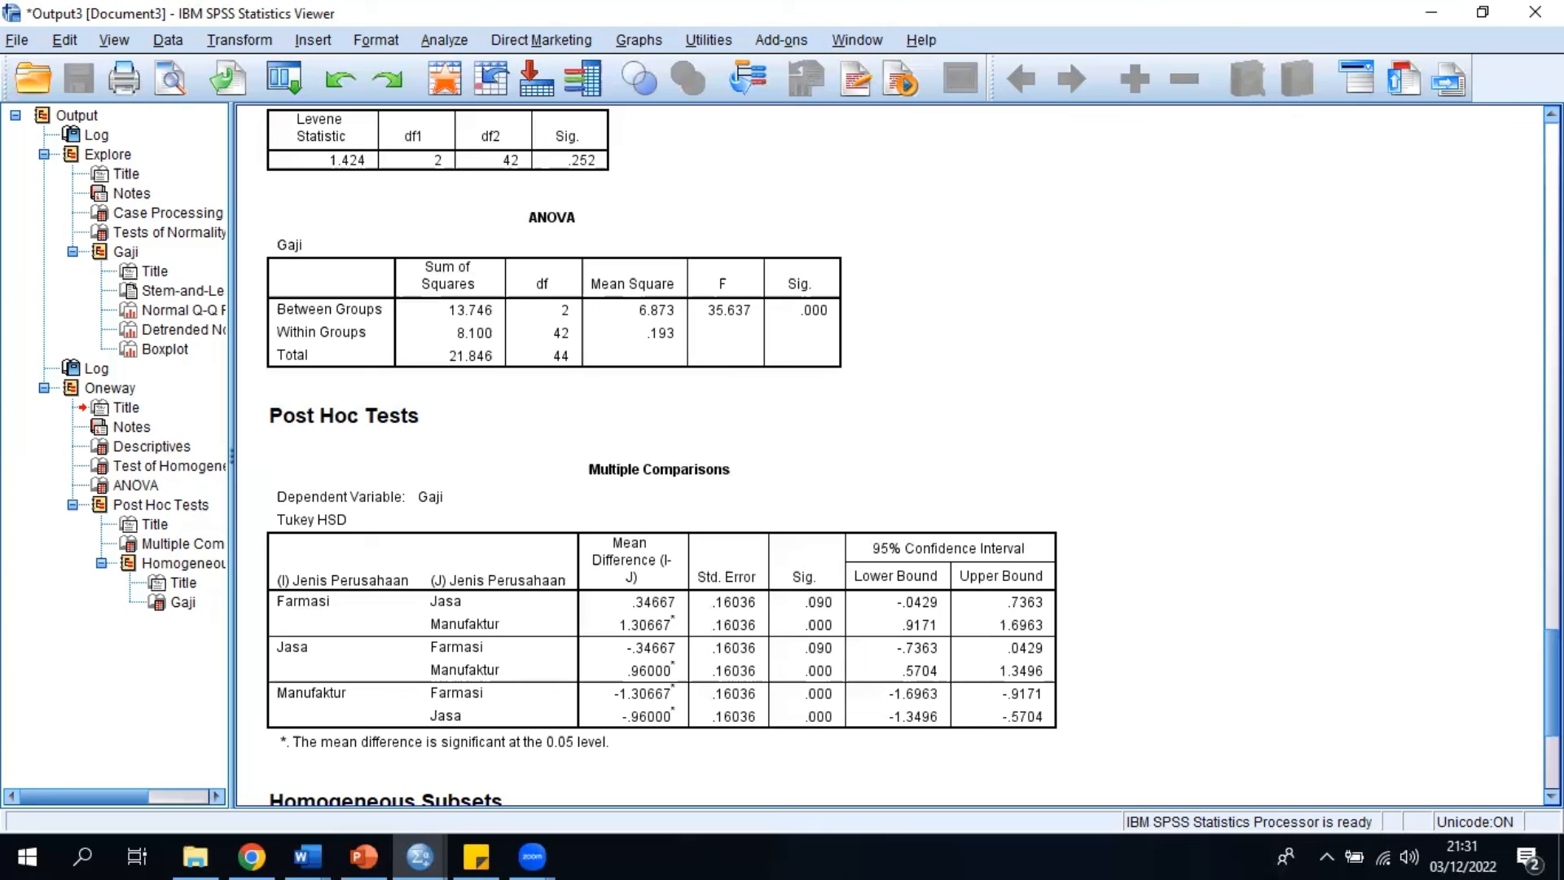
scroll(1428, 665, "down", 1)
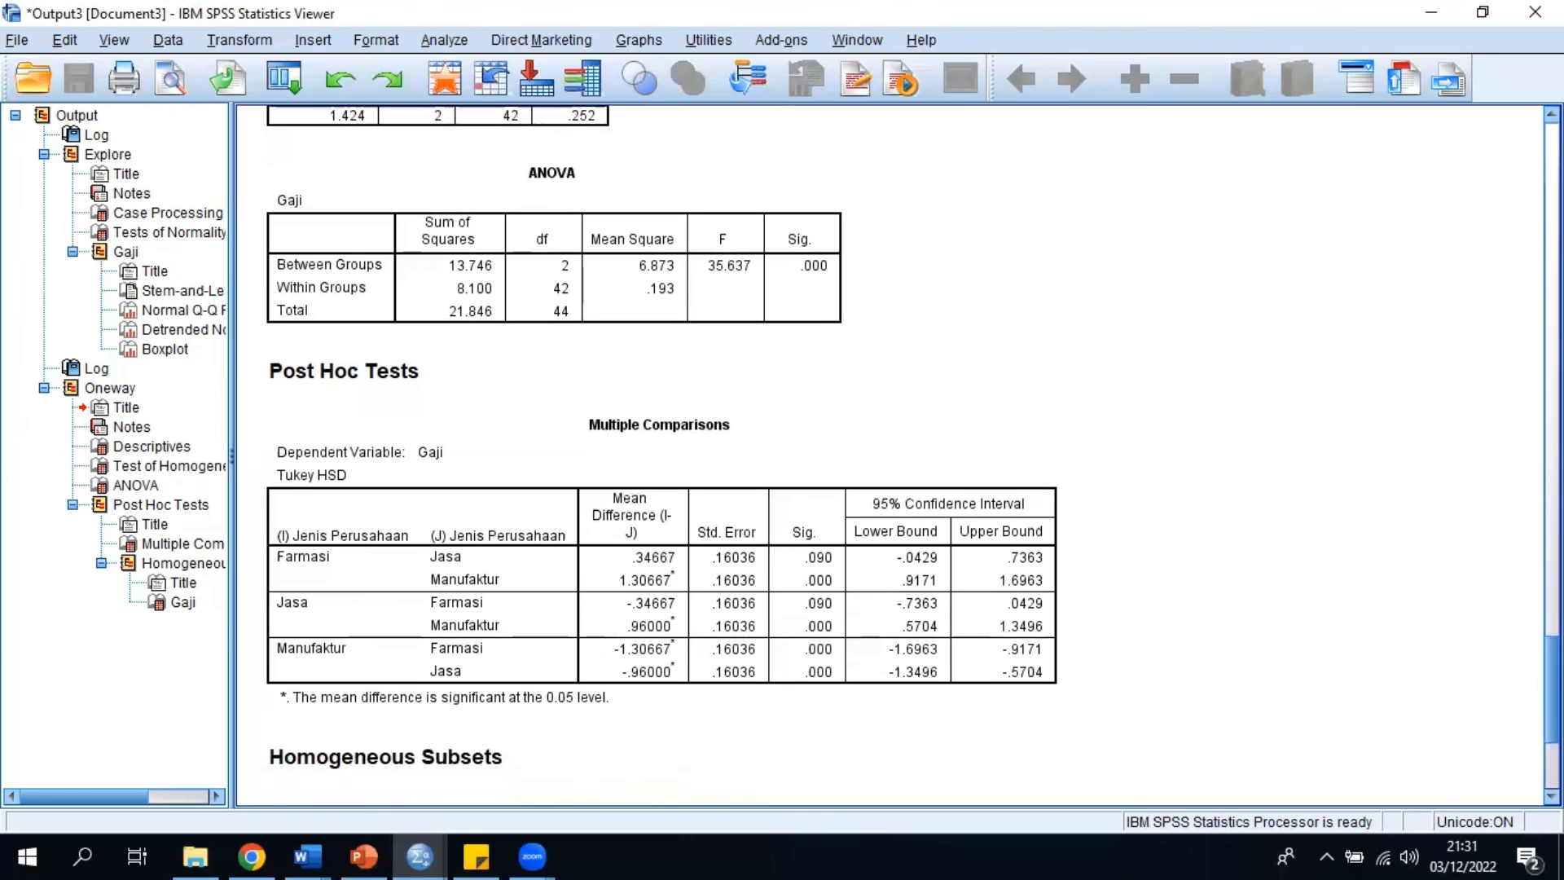